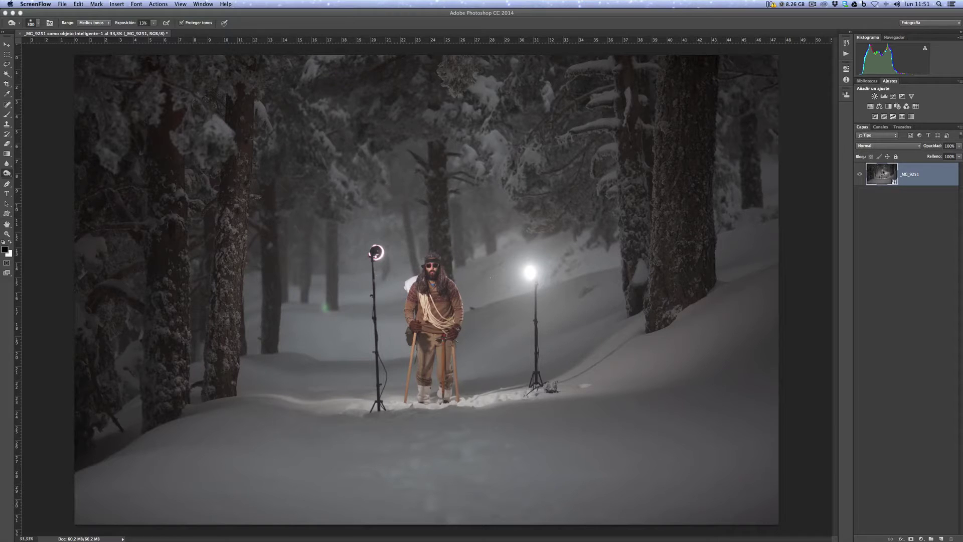
- Open the _MG_9251 smart object in Camera Raw and lower Iluminaciones to -15
left_click(883, 174)
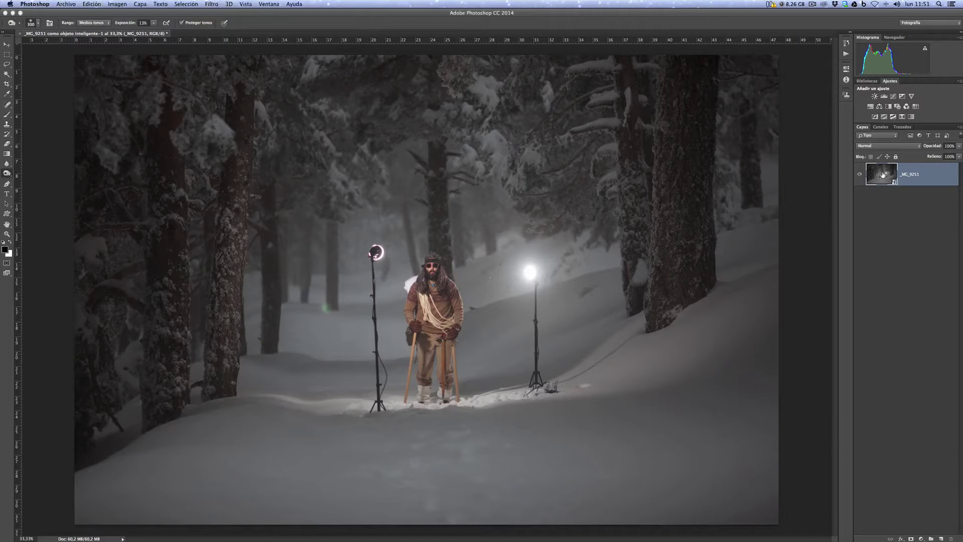
double_click(883, 174)
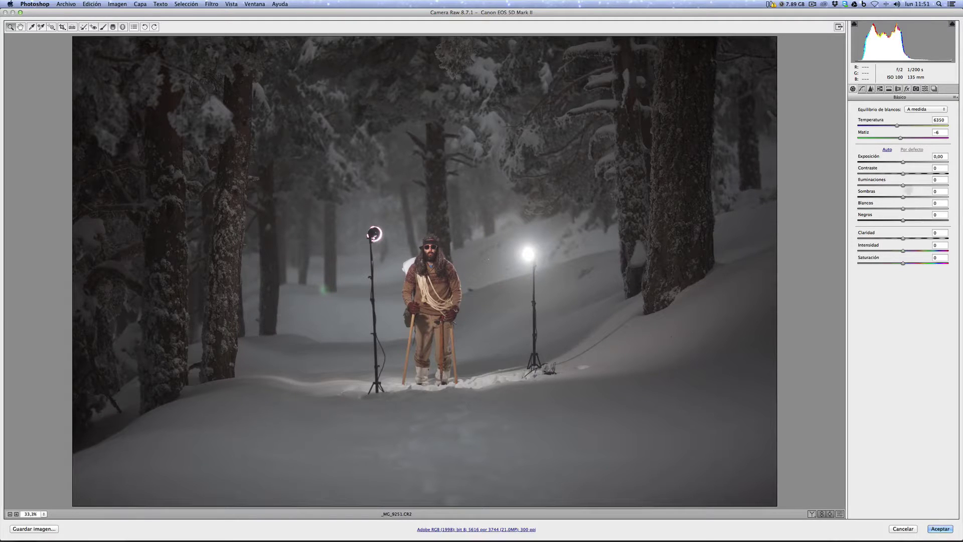
left_click(904, 185)
left_click_drag(904, 185, 897, 185)
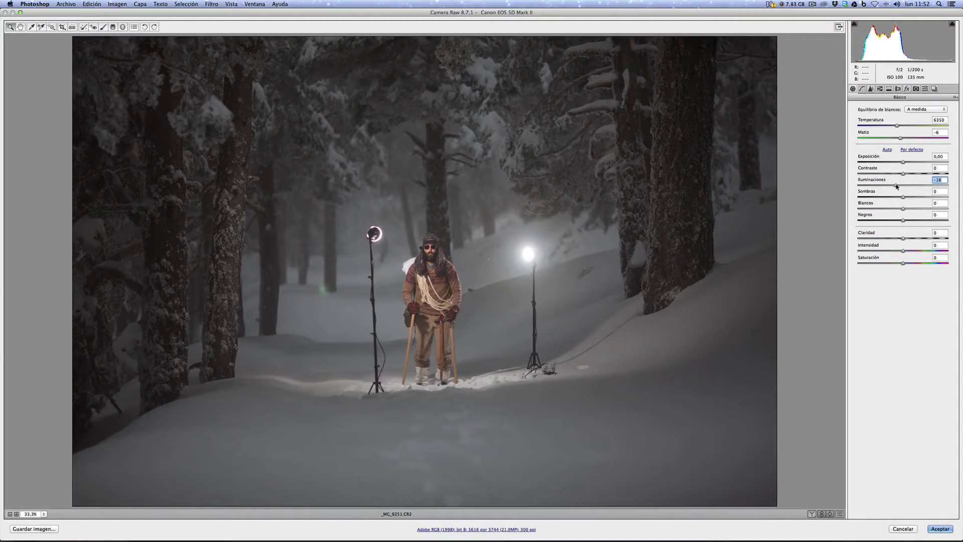
left_click_drag(897, 187, 896, 186)
- Adjust the photo's basic tones to Sombras +13, Blancos -16 and Negros +15
left_click_drag(902, 197, 911, 200)
left_click_drag(910, 199, 900, 210)
left_click(904, 210)
left_click_drag(897, 208, 910, 221)
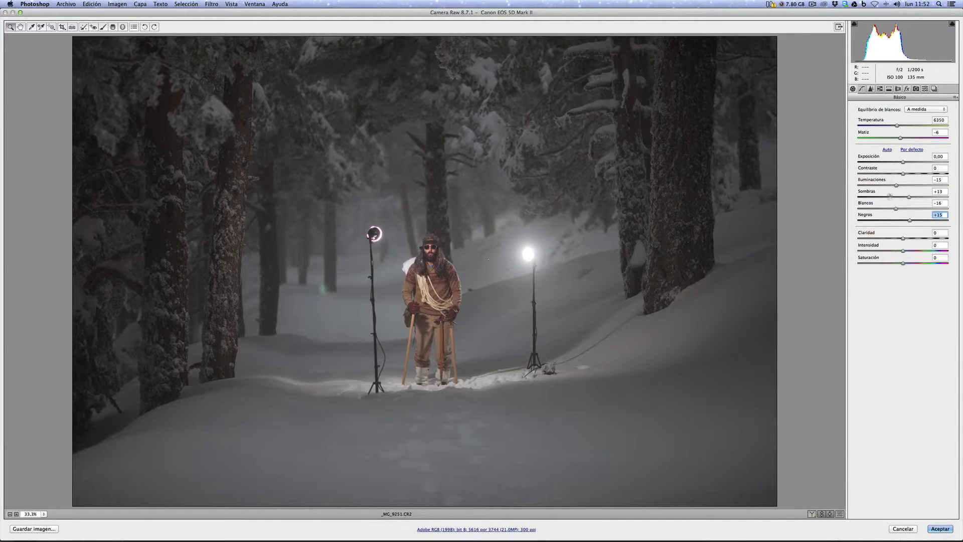
- On the red channel's point tone curve, raise highlights at input 214 to output 225 and lower shadows at input 16 to output 7
left_click(864, 90)
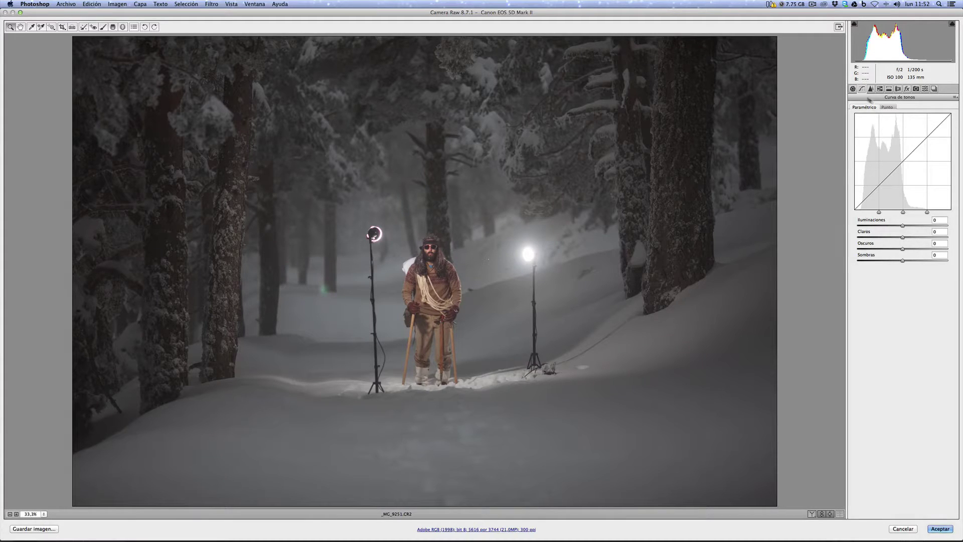
left_click(852, 89)
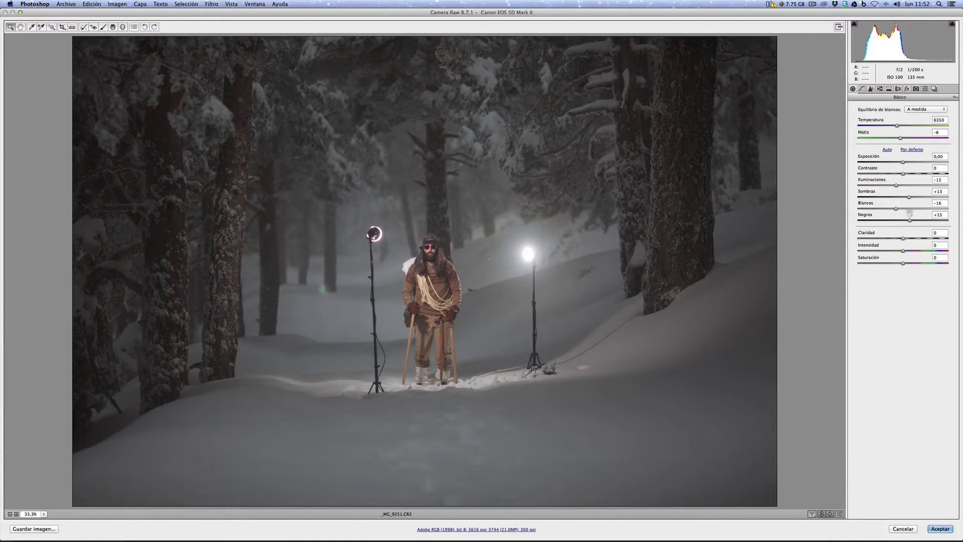
left_click(861, 90)
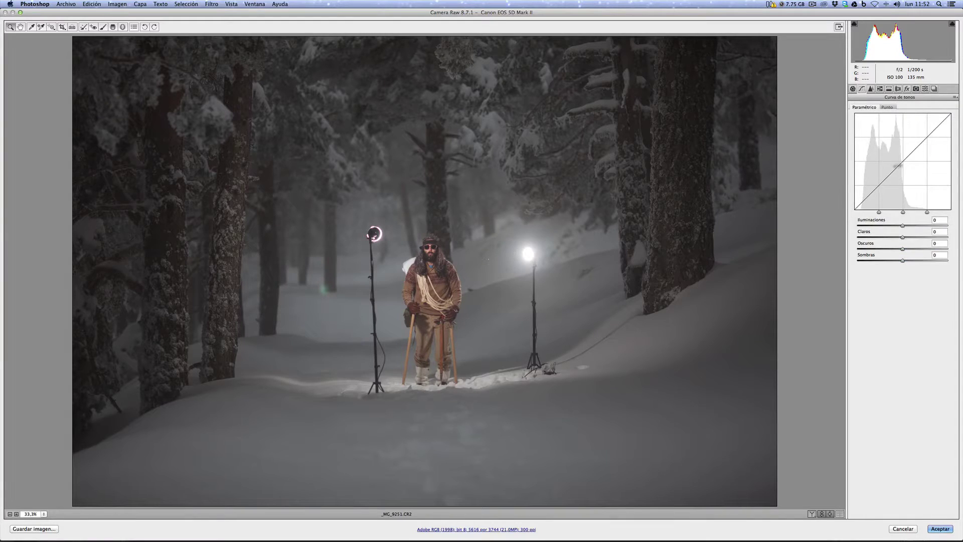
left_click(887, 108)
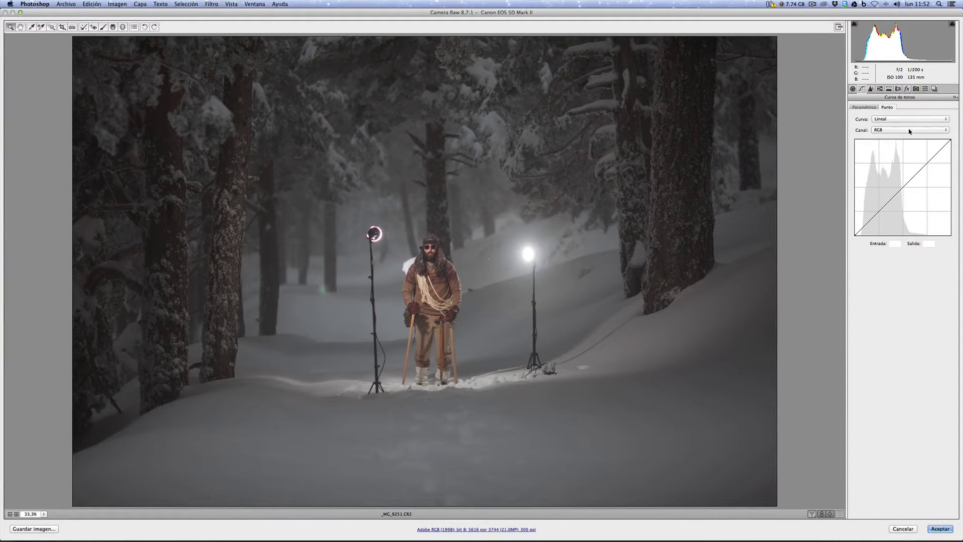
left_click(910, 130)
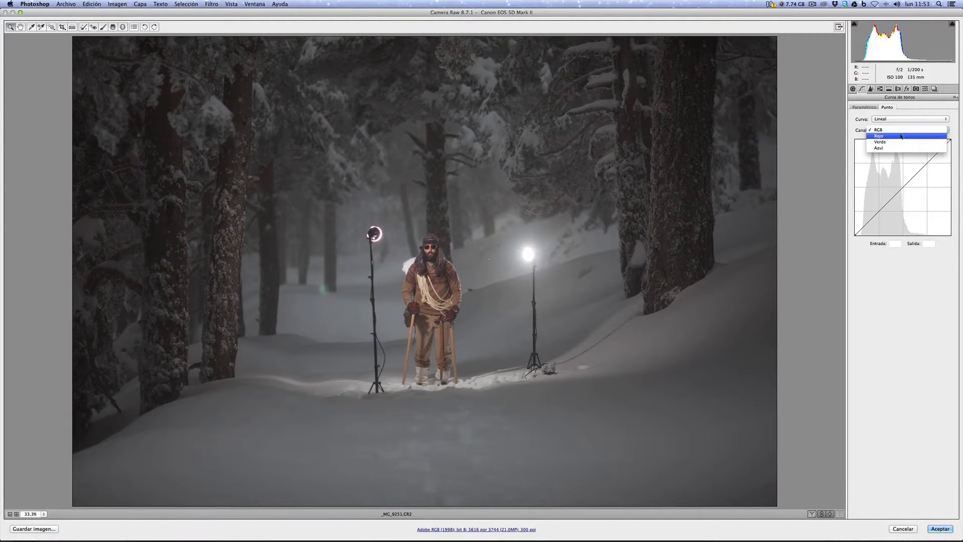
left_click(900, 136)
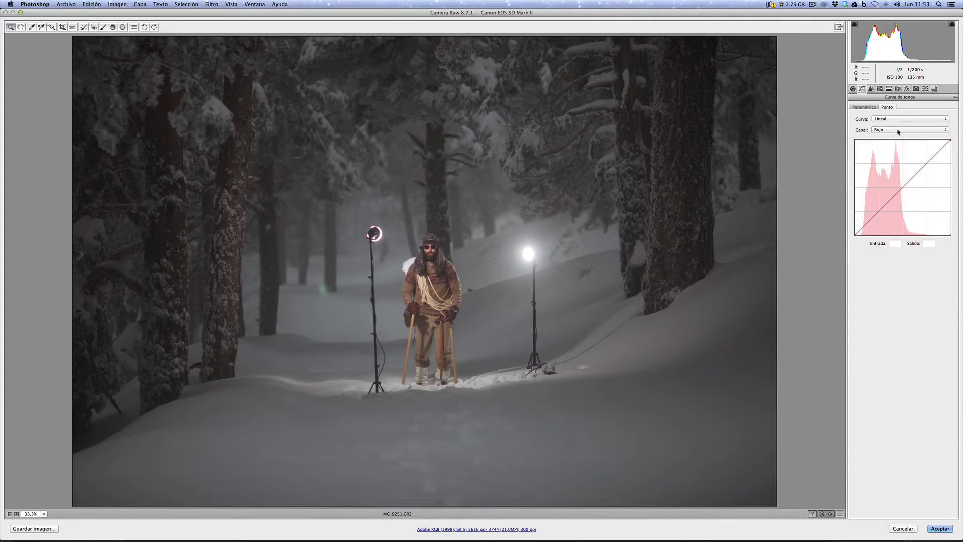
left_click(936, 152)
left_click_drag(935, 151, 935, 151)
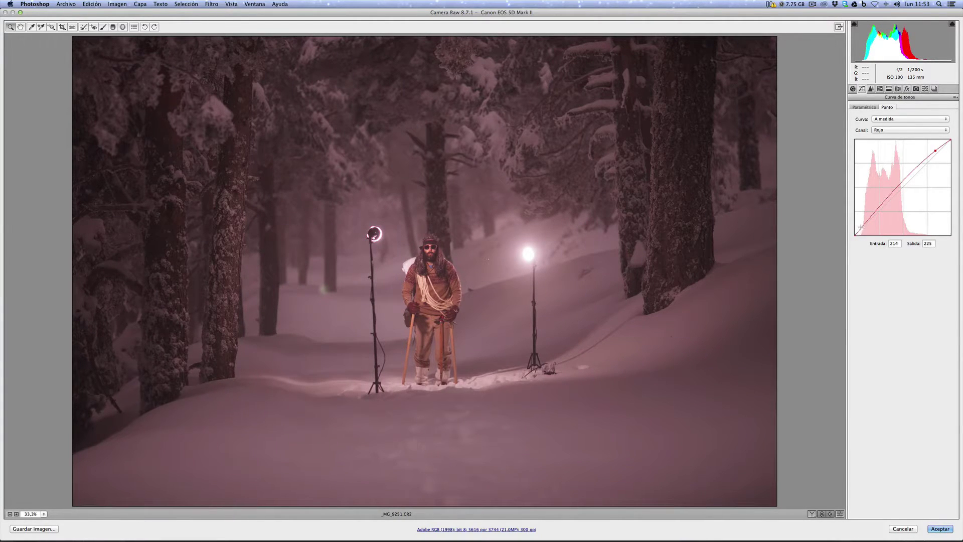
left_click_drag(859, 232, 860, 232)
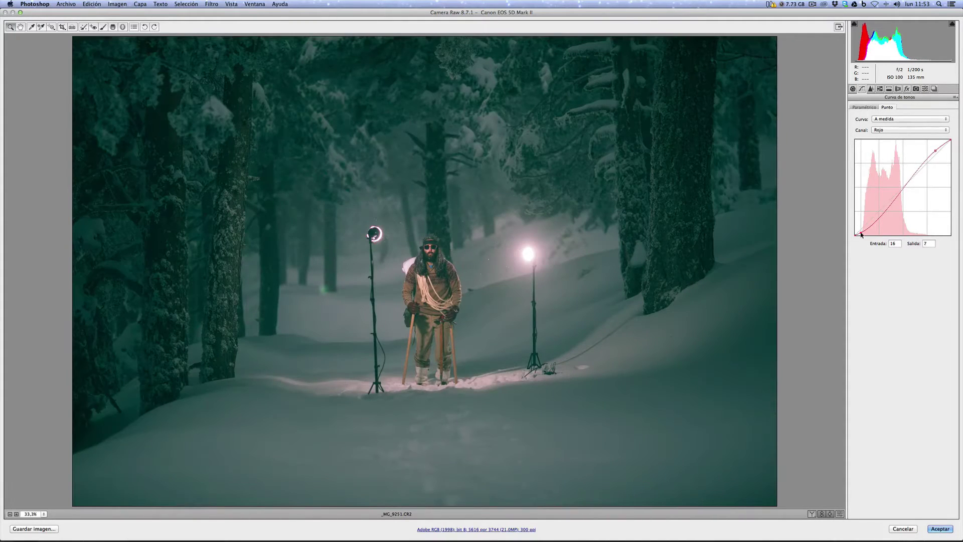
- Refine the red curve with two slightly raised points near inputs 72 and 121, and lower its shadow point further
left_click(881, 213)
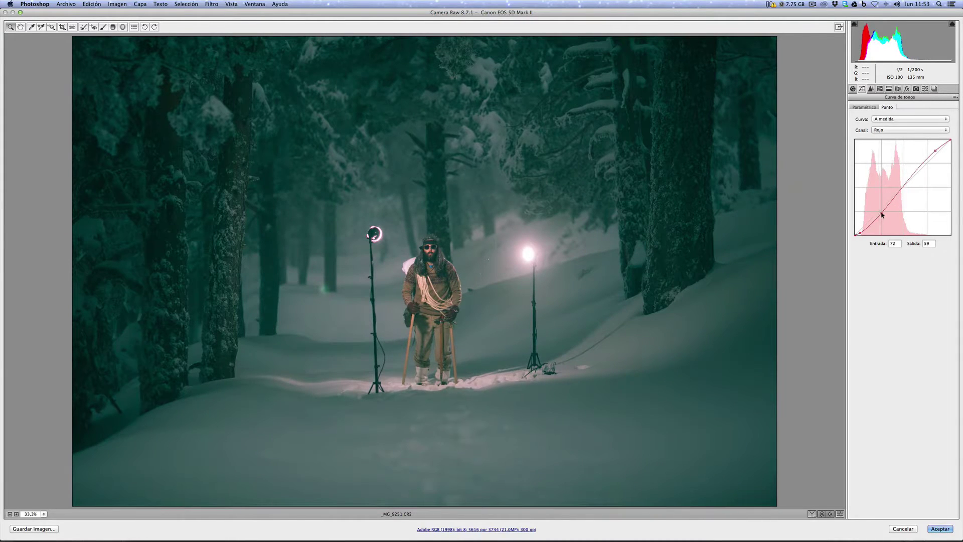
key("Up")
left_click(900, 189)
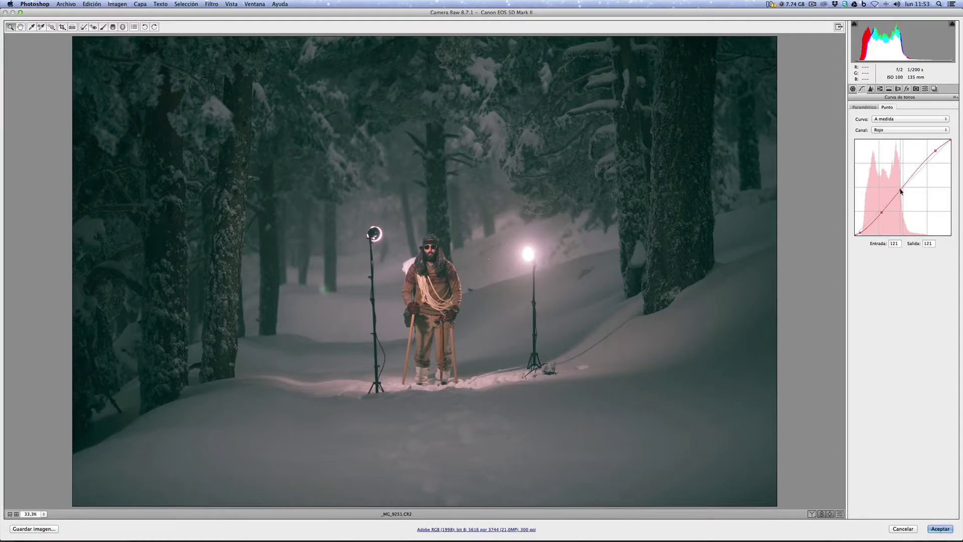
left_click_drag(900, 189, 901, 187)
left_click(860, 232)
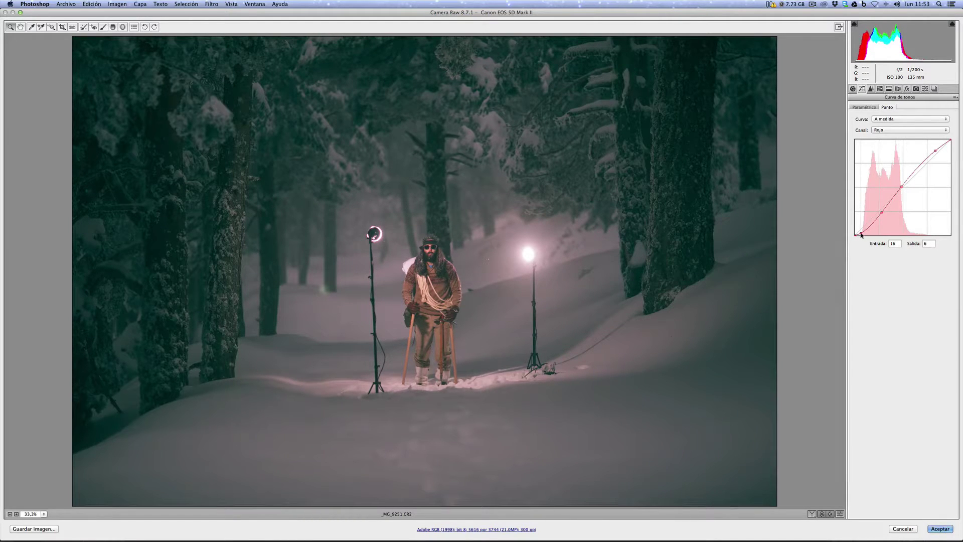
left_click_drag(861, 234, 861, 236)
- Shape the green channel curve with input 28 at output 17, input 129 at output 141, and slightly raised highlights
left_click(886, 131)
left_click(884, 136)
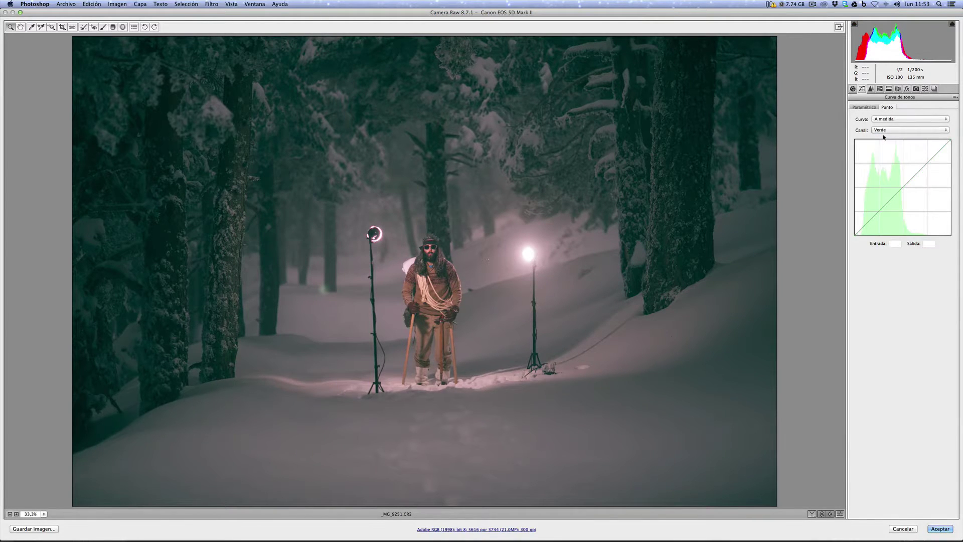
mouse_move(859, 229)
left_mouse_down()
mouse_move(880, 213)
mouse_move(865, 229)
left_mouse_up()
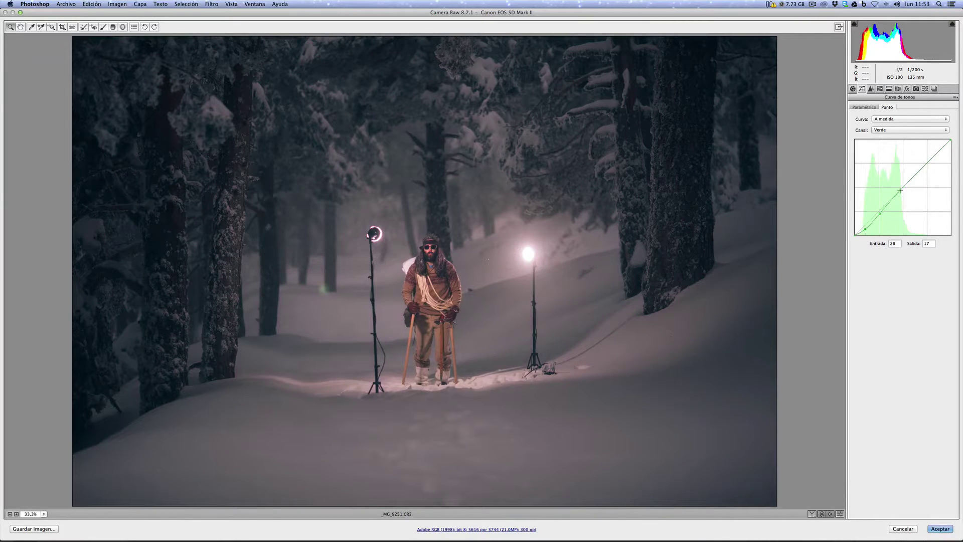
left_click_drag(901, 188, 904, 181)
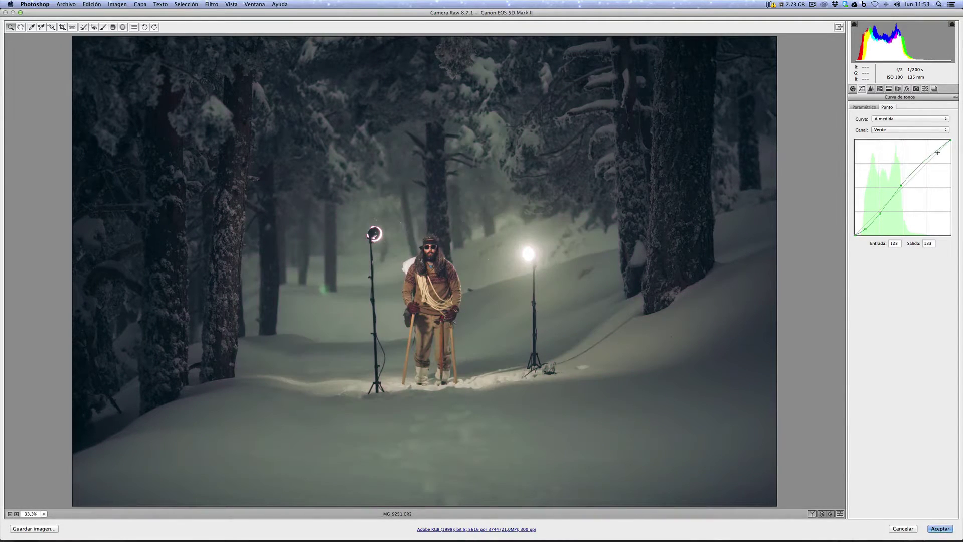
left_click(932, 154)
left_click_drag(933, 156, 934, 153)
left_click(900, 186)
left_click_drag(901, 187, 904, 183)
- Shape the blue channel curve with input 17 at output 15, slightly lowered midtones, and input 192 at output 204
left_click(895, 131)
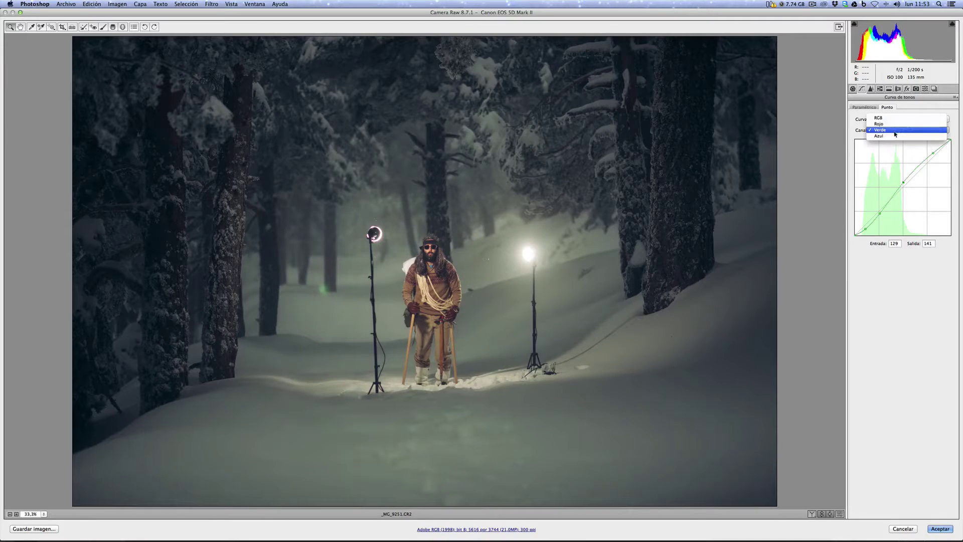
left_click(895, 136)
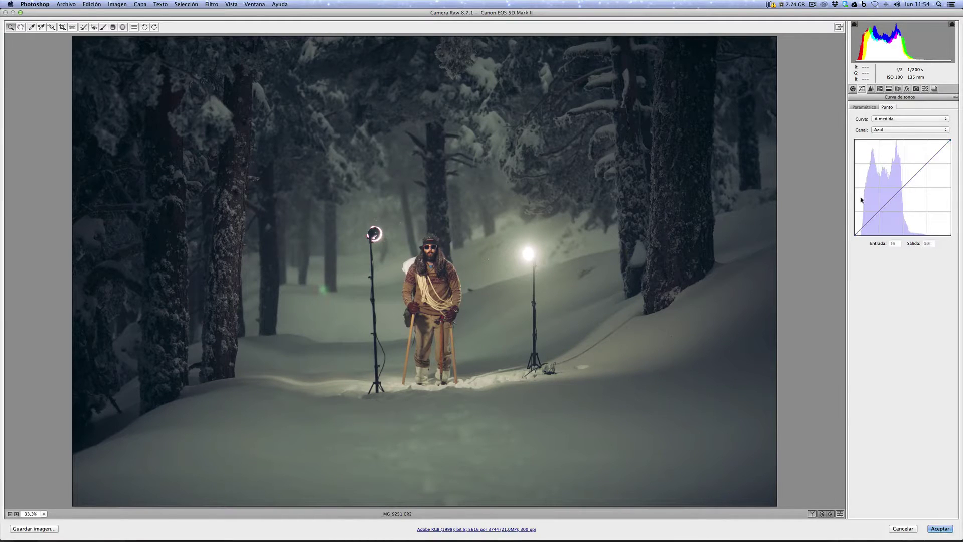
left_click(861, 230)
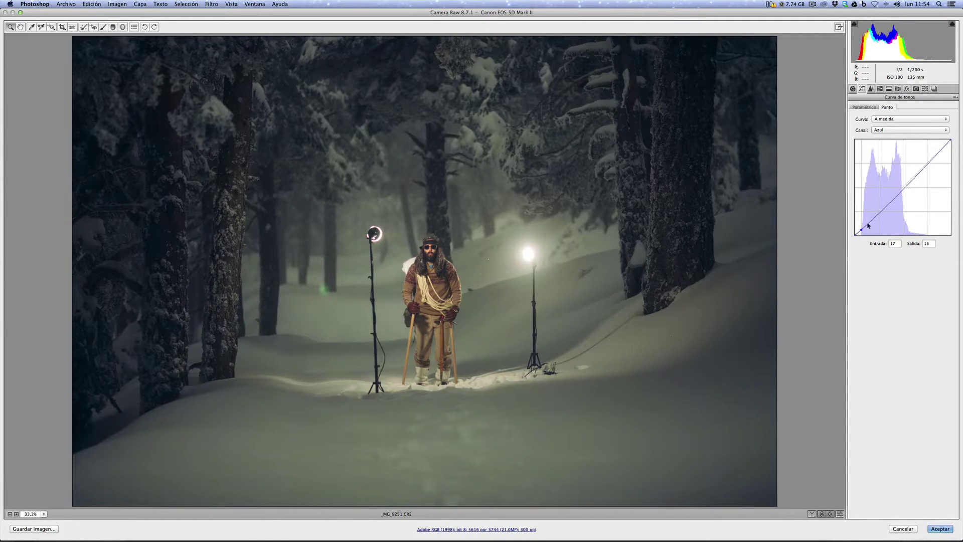
left_click(886, 206)
left_click(916, 177)
left_click_drag(915, 176, 927, 160)
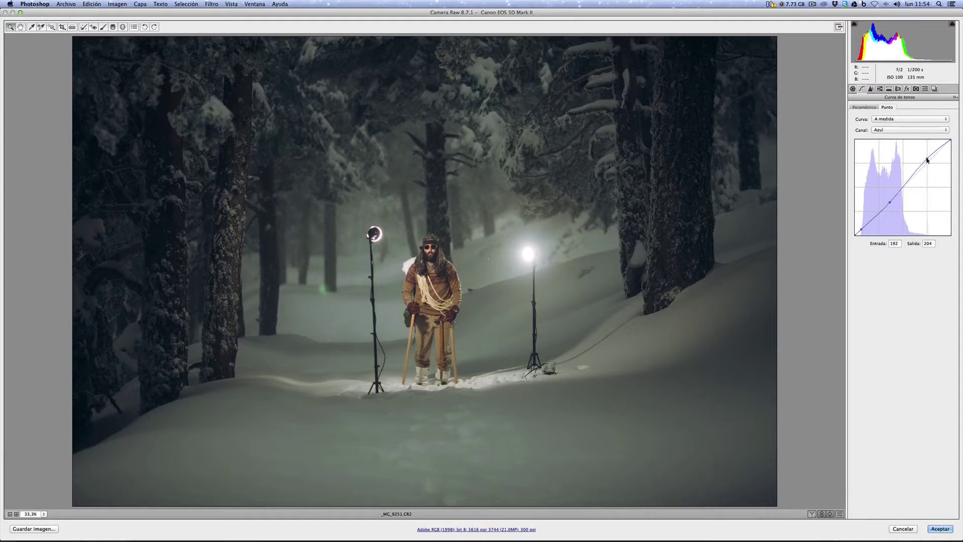
left_click(890, 204)
left_click_drag(890, 203, 889, 204)
- Fine-tune the output of the blue curve's shadow point, ending slightly lower than its starting level
left_click(860, 230)
key("Up")
key("Up")
key("Up")
key("Down")
key("Down")
key("Down")
key("Down")
key("Down")
- On the RGB composite curve, lift the black point slightly and place a shadow point at input 11, output 15
left_click(894, 131)
left_click(901, 115)
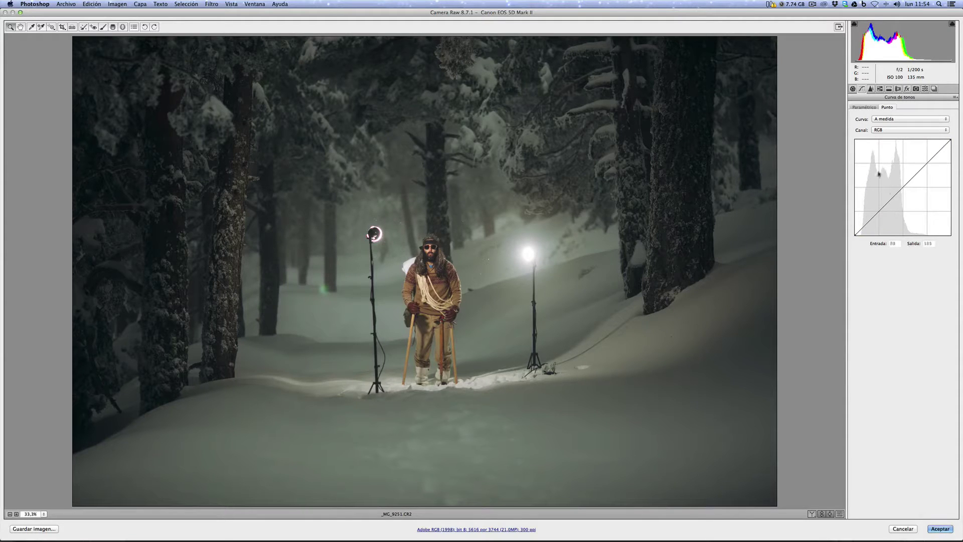
left_click(856, 234)
left_click_drag(855, 234, 859, 230)
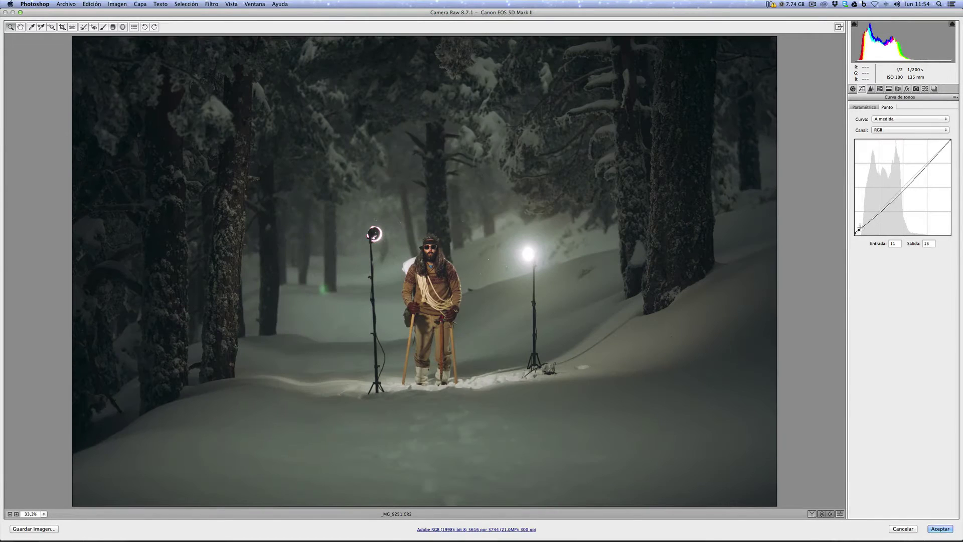
- Set the HSL hue adjustments to Naranjas +10, Verdes -18, Azules -6 and Magentas +23
left_click(871, 89)
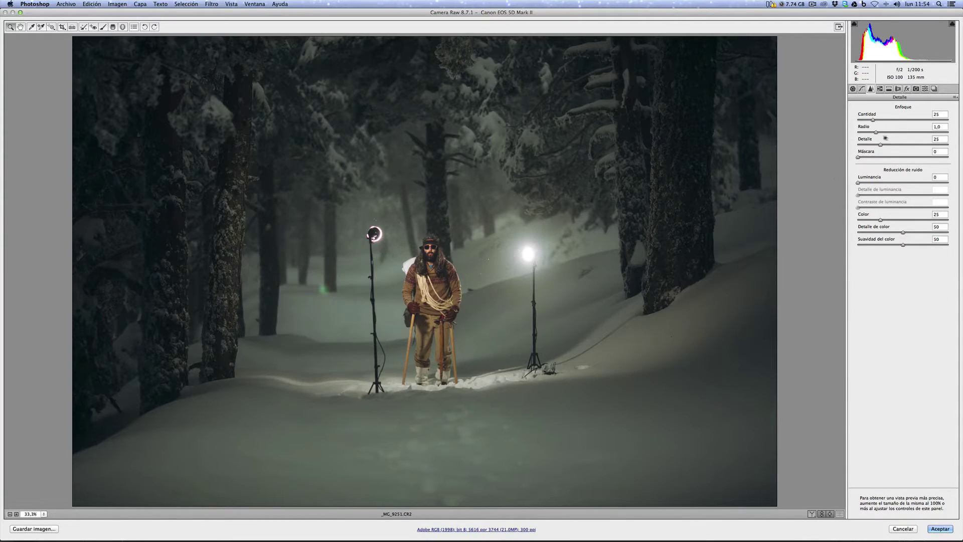
left_click(879, 89)
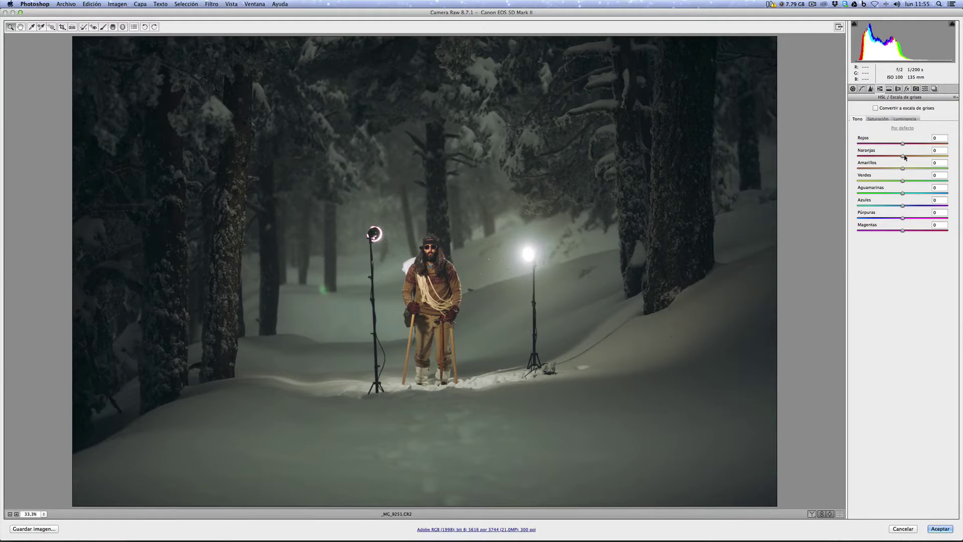
left_click_drag(904, 157, 909, 157)
left_click_drag(901, 179, 894, 182)
left_click_drag(902, 205, 900, 206)
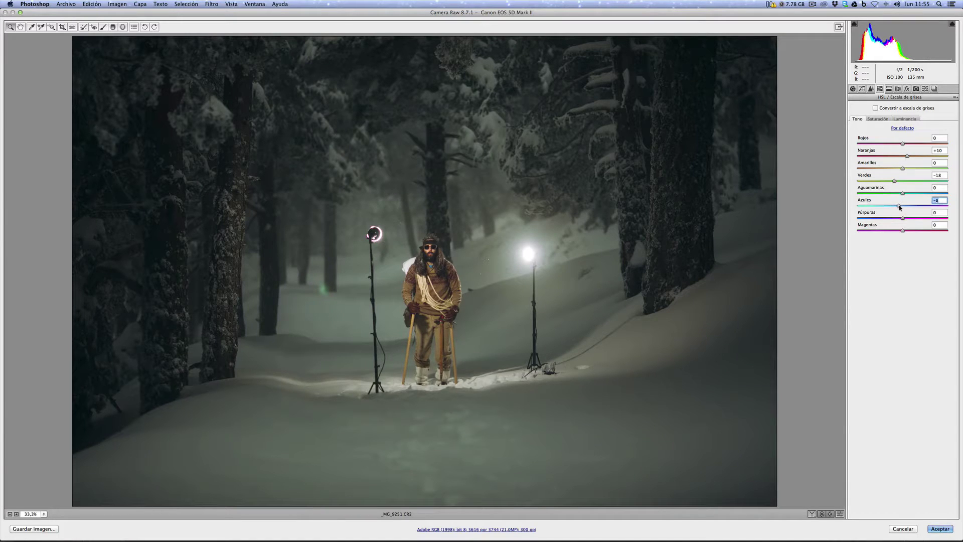
left_click_drag(900, 206, 900, 207)
left_click_drag(902, 230, 910, 231)
left_click_drag(911, 231, 913, 232)
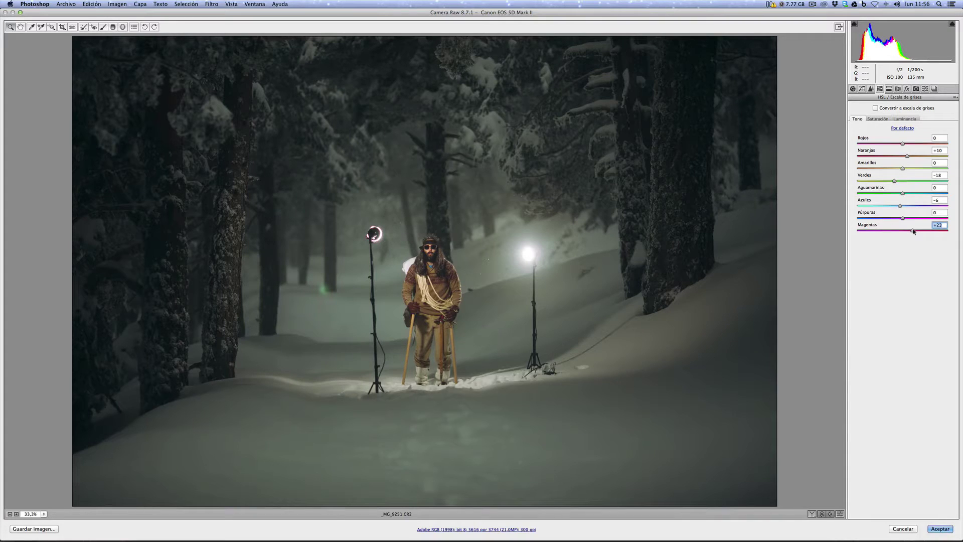
- Reduce the HSL saturation to Rojos -16, Naranjas -6, Amarillos -12 and Verdes -19
left_click(881, 119)
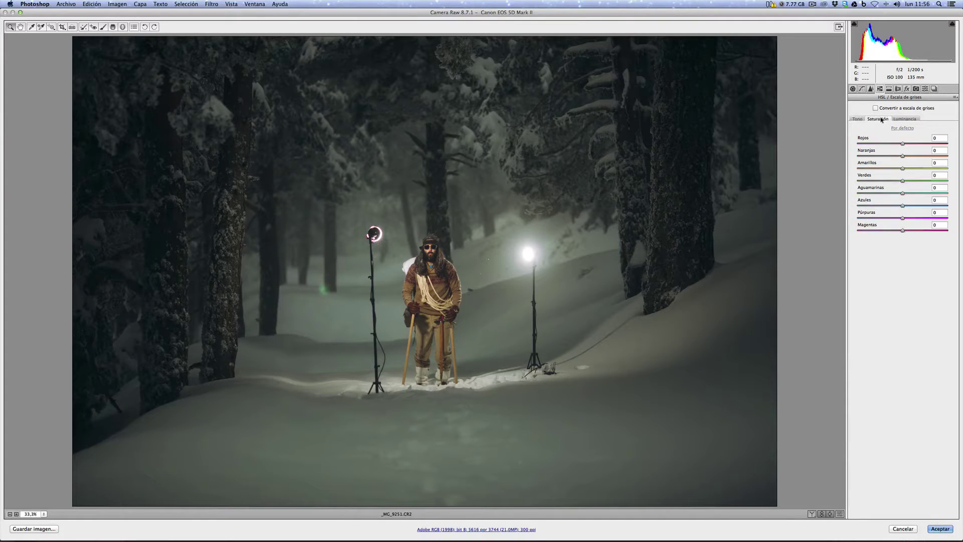
left_click(902, 143)
left_click_drag(902, 145, 895, 145)
left_click_drag(903, 158, 898, 159)
left_click_drag(901, 169, 896, 169)
left_click(903, 181)
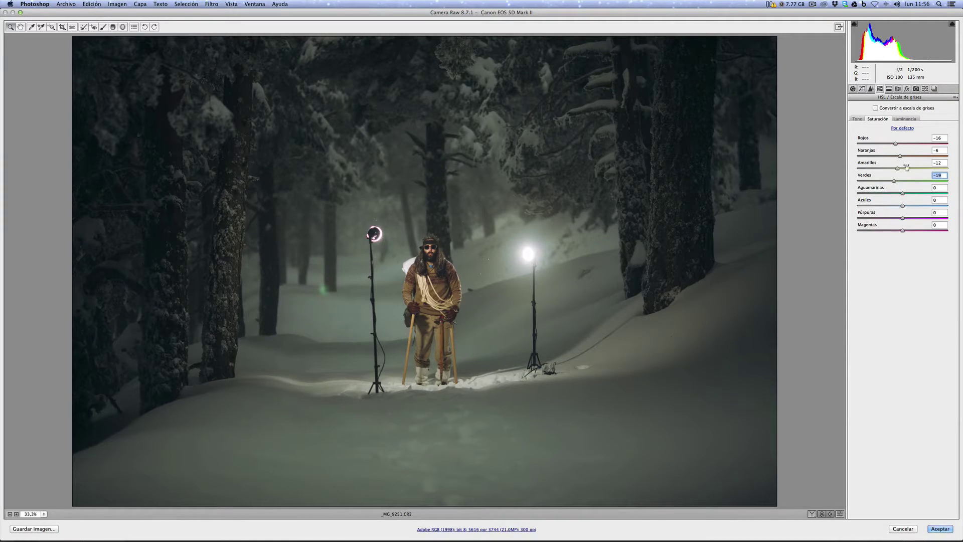
- Darken the warm colours' HSL luminance to Rojos -19, Naranjas -3 and Amarillos -15
left_click(904, 119)
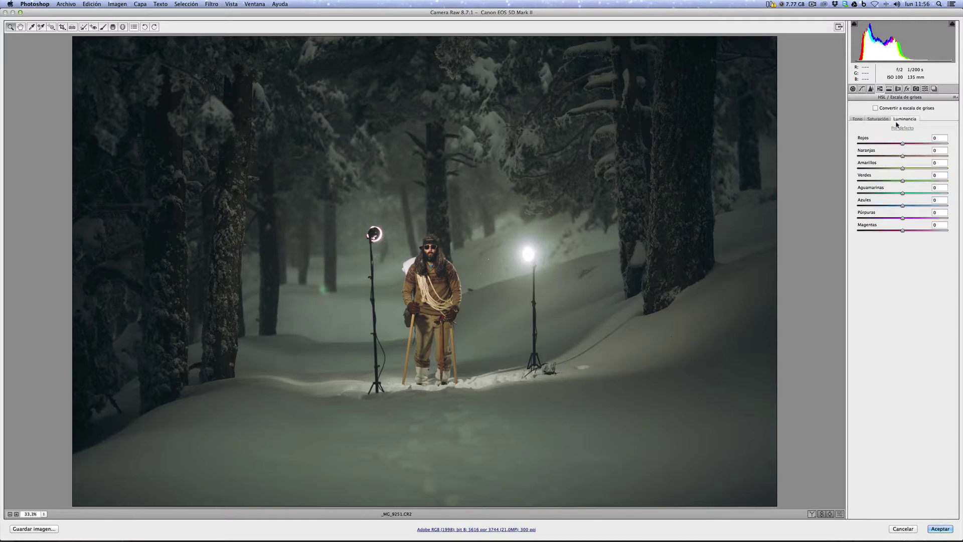
left_click_drag(902, 143, 901, 158)
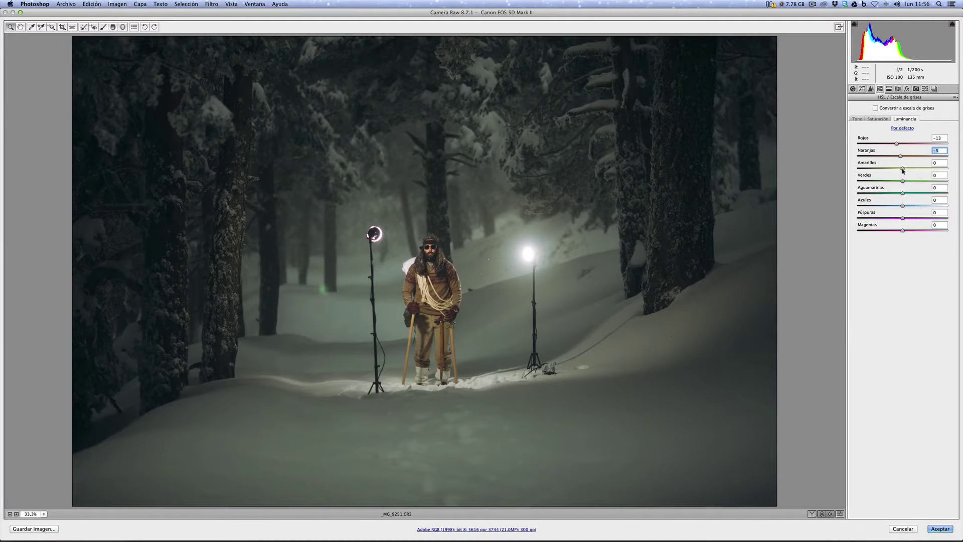
left_click_drag(902, 170, 896, 170)
left_click_drag(899, 170, 898, 175)
left_click_drag(895, 144, 897, 156)
left_click(899, 157)
left_click_drag(896, 156, 898, 157)
left_click_drag(899, 157, 901, 157)
left_click(899, 169)
left_click_drag(896, 170, 897, 170)
- Darken the cool colours' HSL luminance to Verdes -15, Aguamarinas -12 and Azules -14
left_click(902, 181)
left_click_drag(902, 194, 898, 194)
left_click_drag(896, 193, 898, 193)
left_click_drag(902, 206, 896, 206)
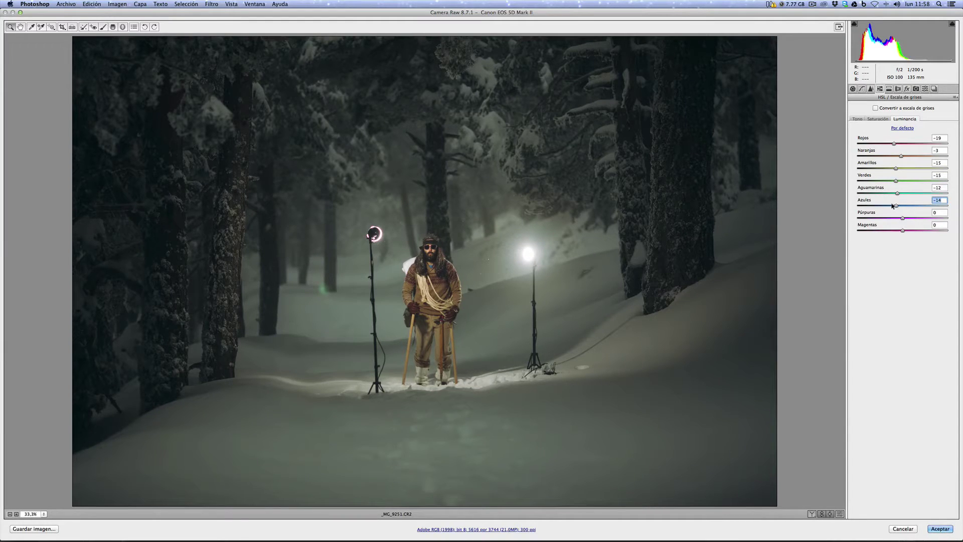
- Tint the shadows with split toning at Tono 200 and Saturación 75
left_click(857, 119)
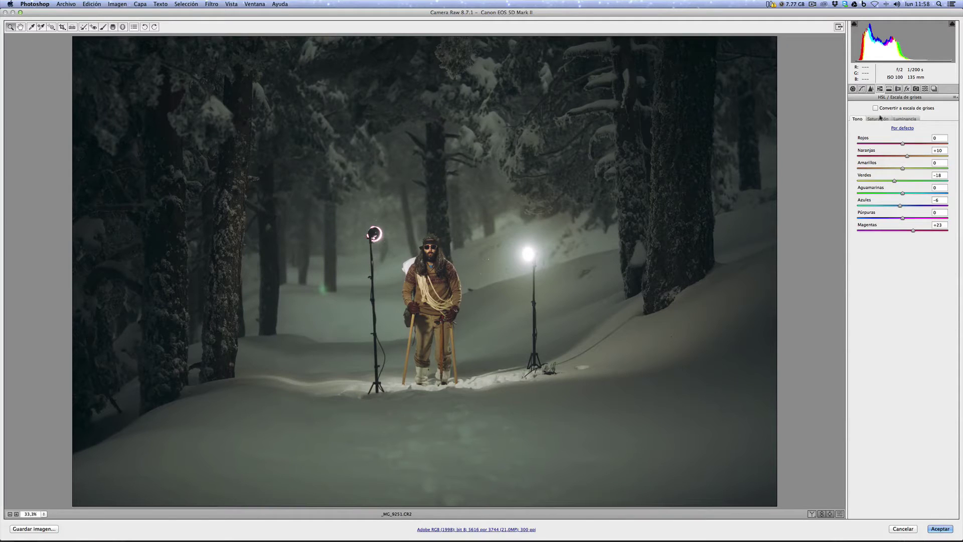
left_click(889, 89)
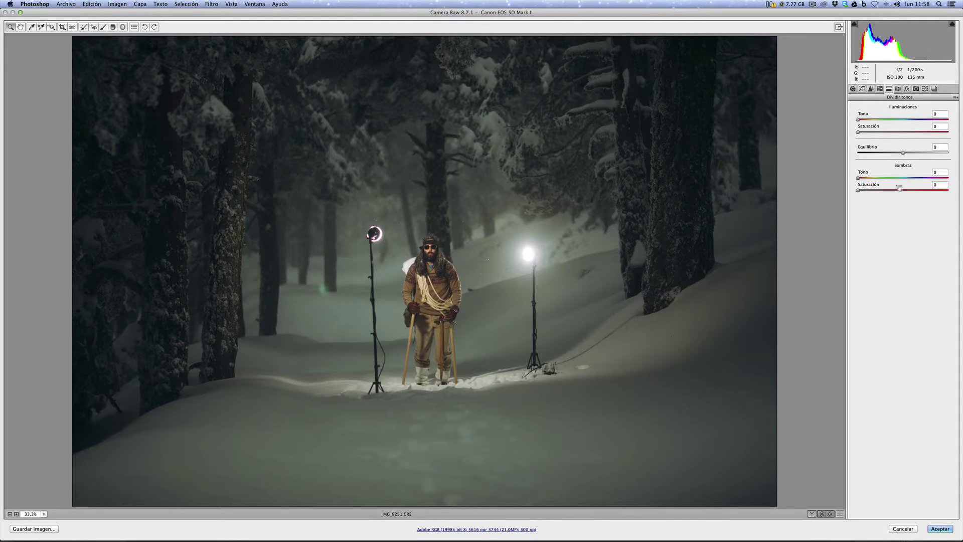
left_click_drag(858, 178, 909, 179)
left_click_drag(857, 190, 925, 192)
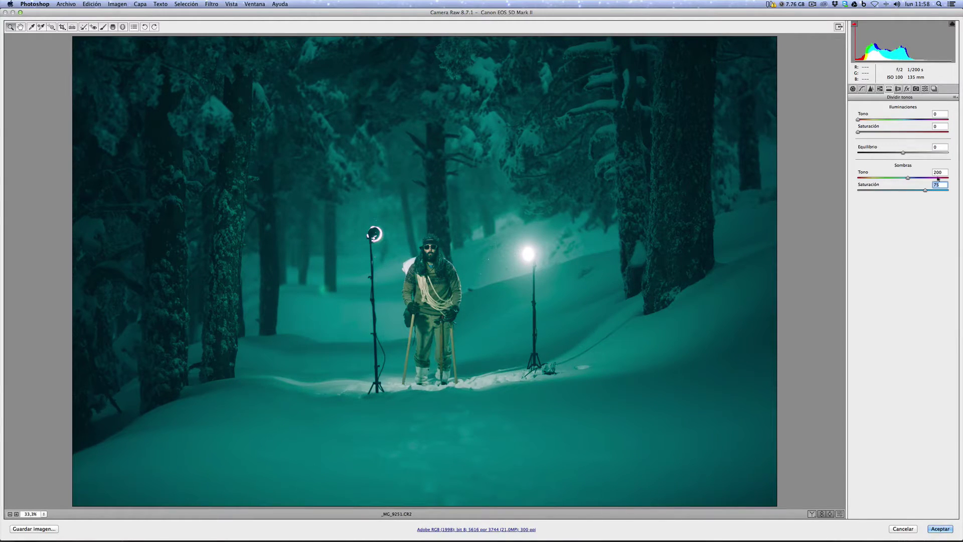
- Set the split toning Equilibrio to +76 and reduce the shadow Saturación to below 36
left_click_drag(903, 153, 912, 153)
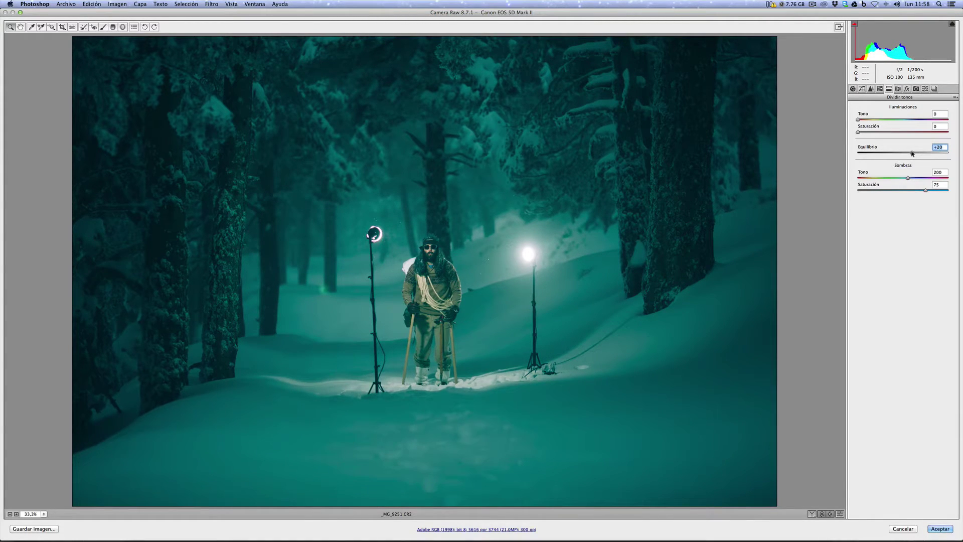
left_click_drag(912, 154, 934, 153)
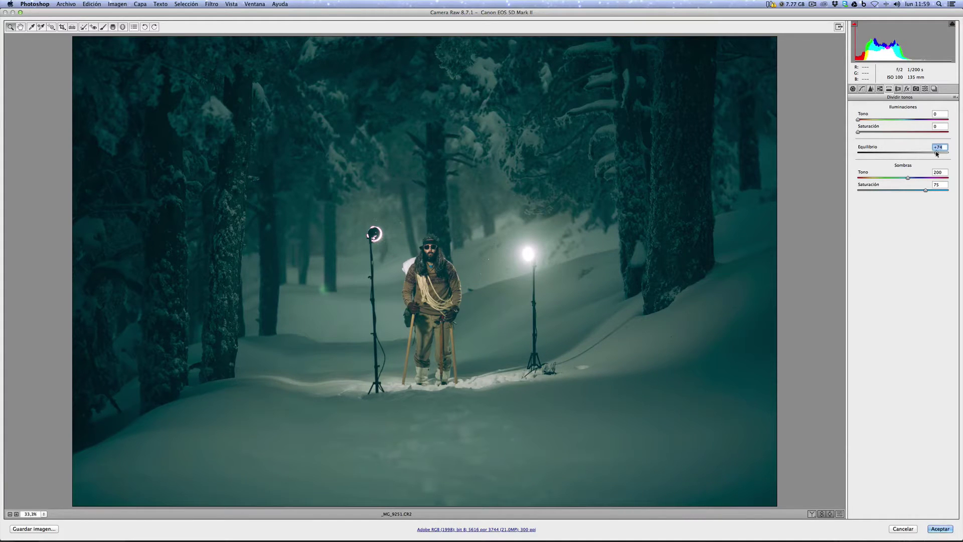
left_click_drag(937, 153, 938, 154)
left_click_drag(924, 192, 891, 193)
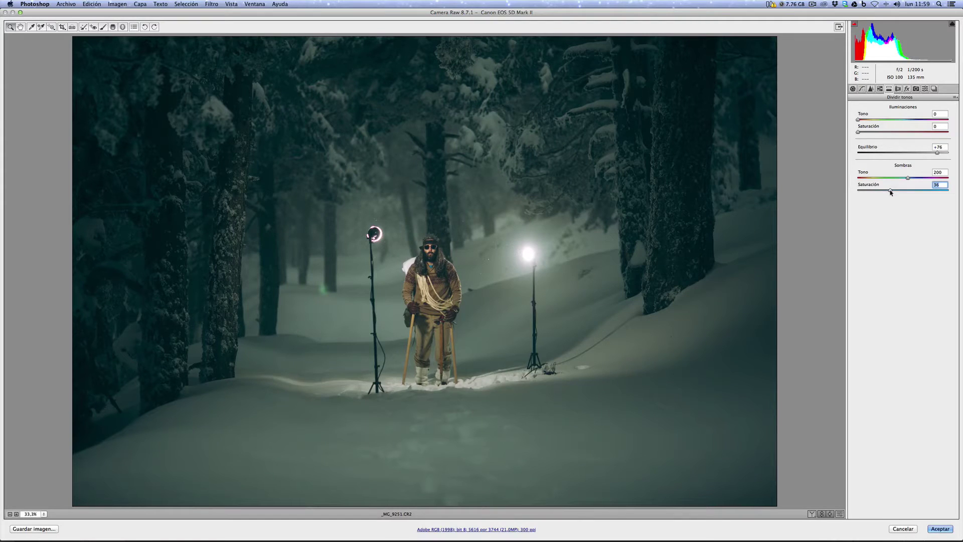
left_click_drag(890, 193, 884, 193)
left_click_drag(884, 192, 881, 193)
left_click_drag(879, 192, 878, 191)
- Add film grain with Cantidad 6, Tamaño 23 and Rugosidad 78
left_click(898, 90)
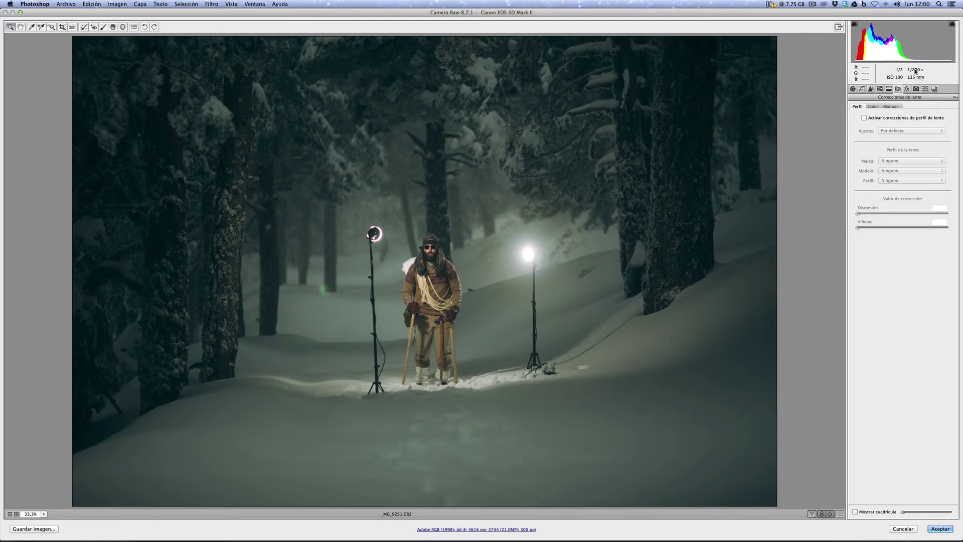
left_click(906, 89)
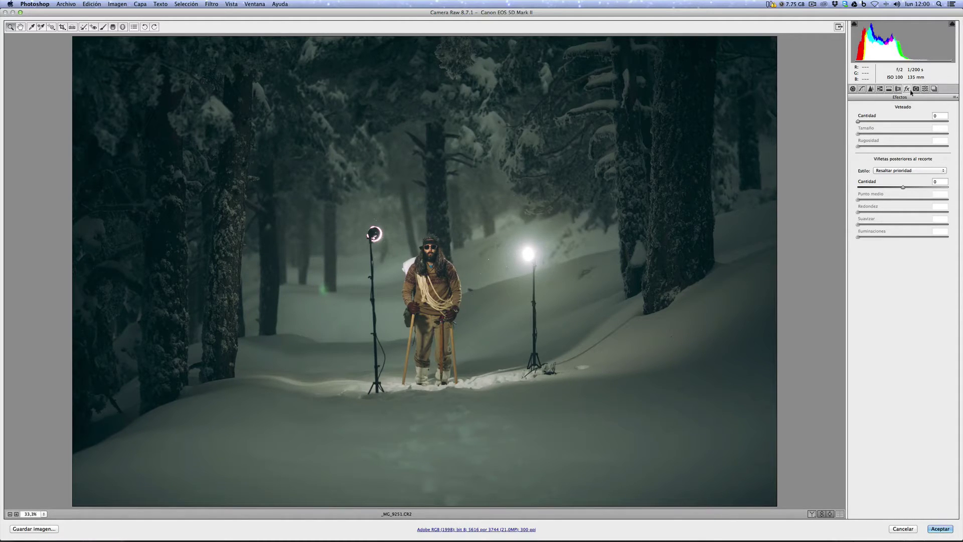
left_click(859, 122)
left_click_drag(862, 122, 858, 122)
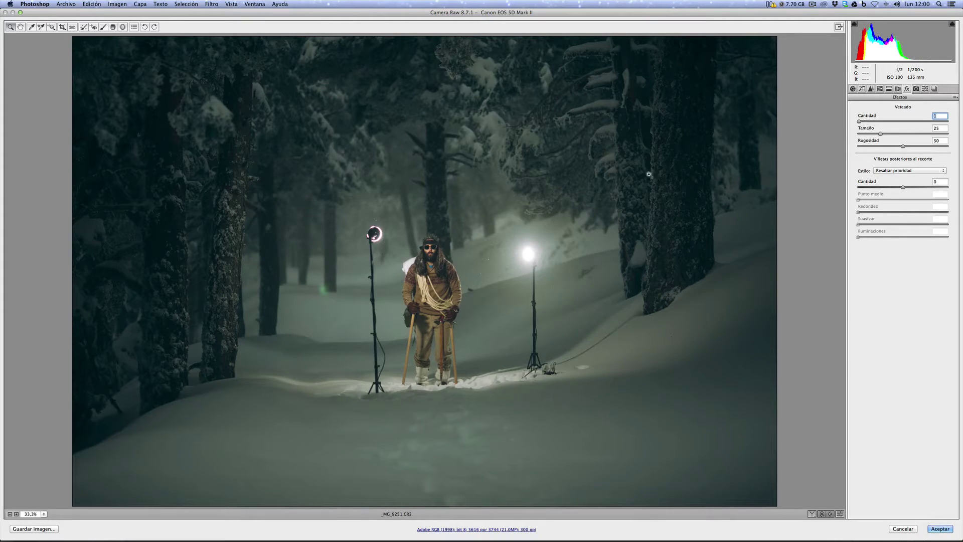
left_click(652, 172)
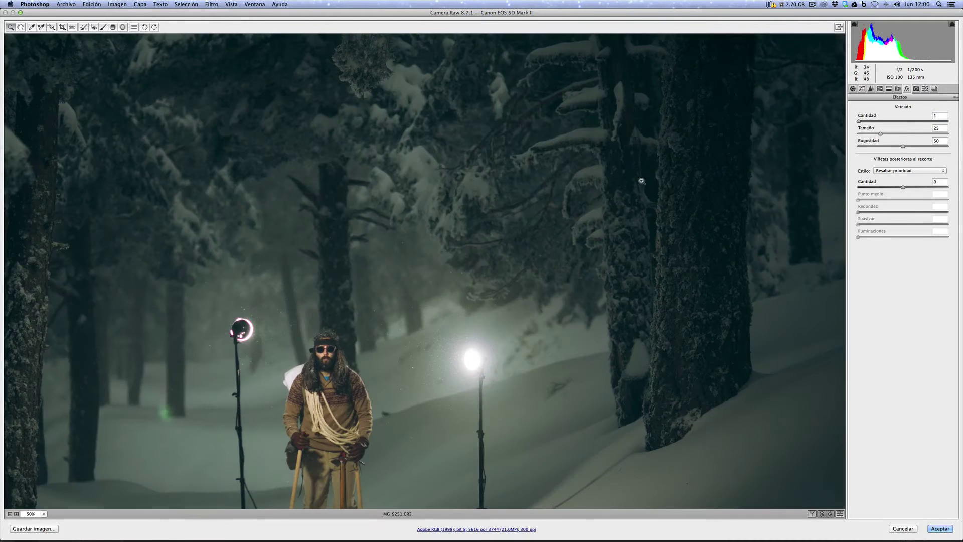
mouse_move(858, 122)
left_mouse_down()
mouse_move(923, 122)
mouse_move(864, 122)
left_mouse_up()
left_click_drag(879, 134, 927, 149)
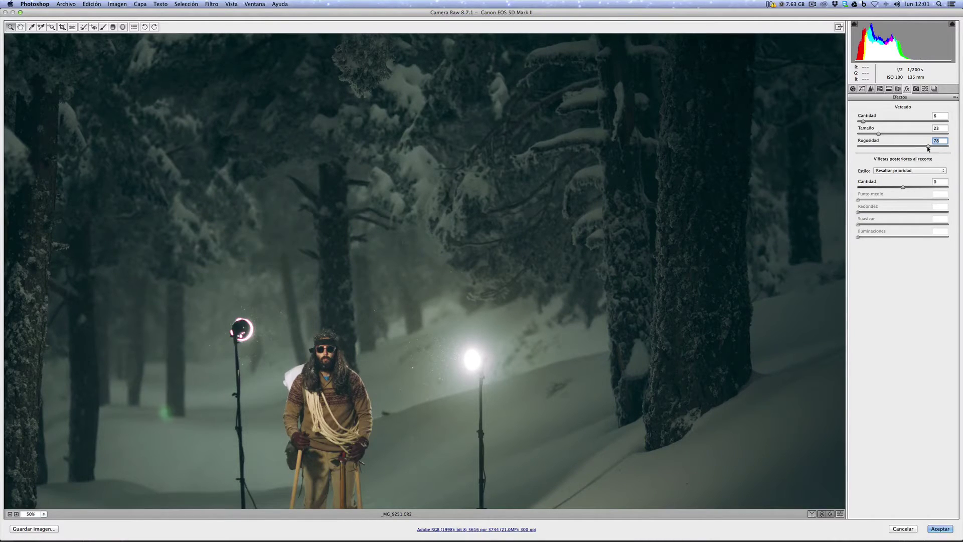
- Set the camera calibration's Primario rojo to Tono +50 and Saturación +35, and check the whole photo
left_click(915, 89)
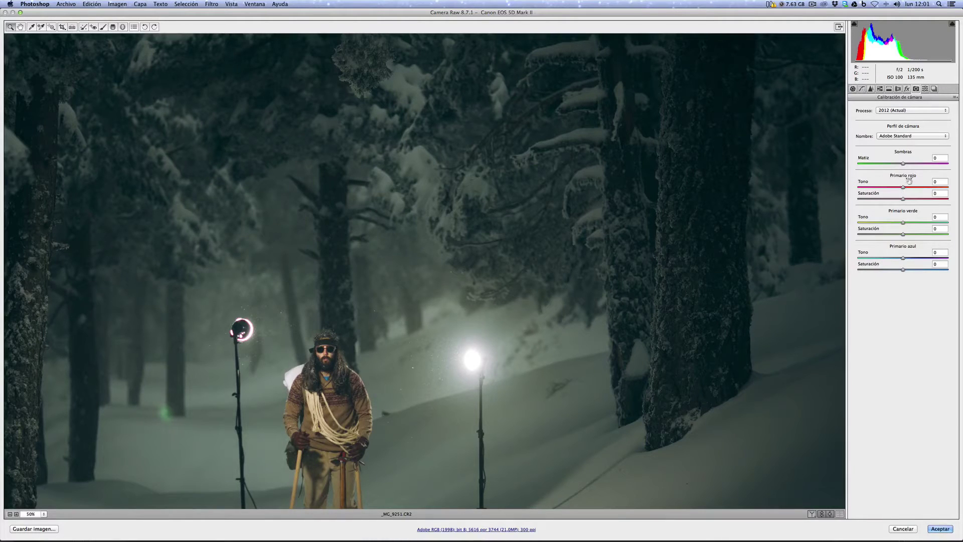
left_click_drag(904, 188, 920, 198)
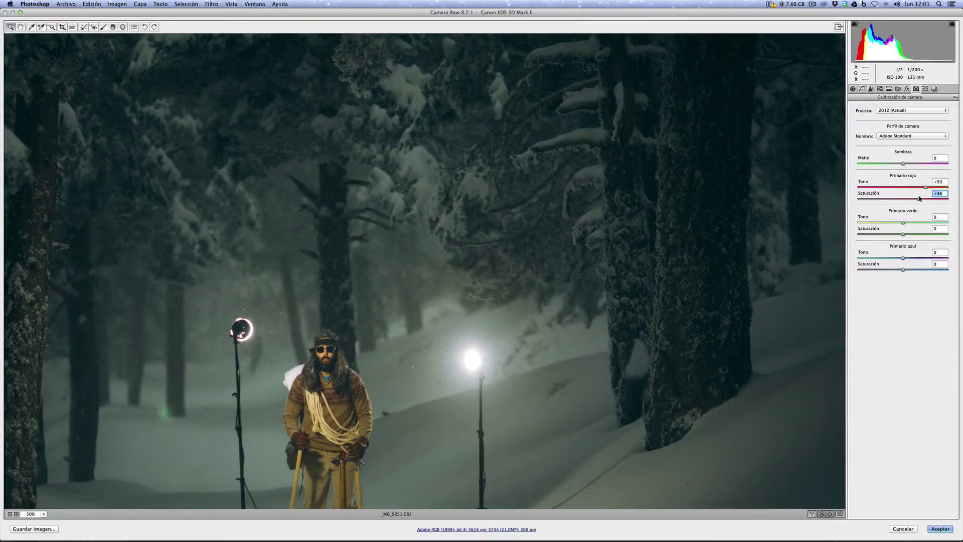
left_click(657, 223)
left_click(653, 225)
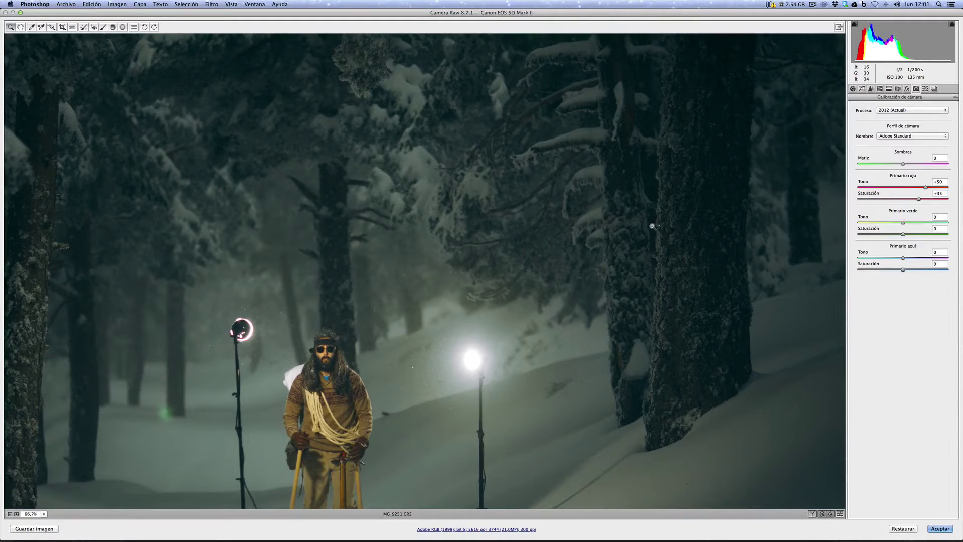
left_click(652, 227, "alt")
left_click(634, 236, "alt")
left_click(511, 270, "alt")
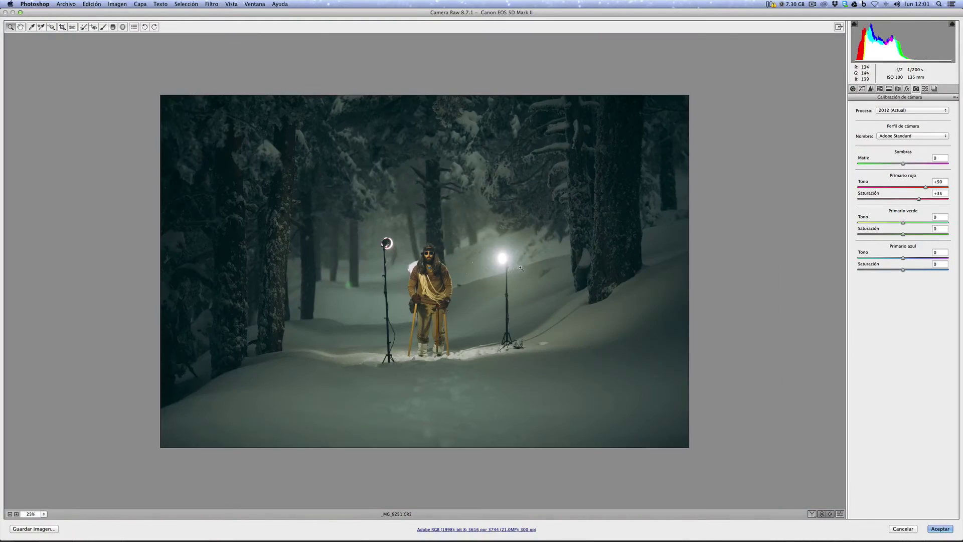
left_click(522, 268)
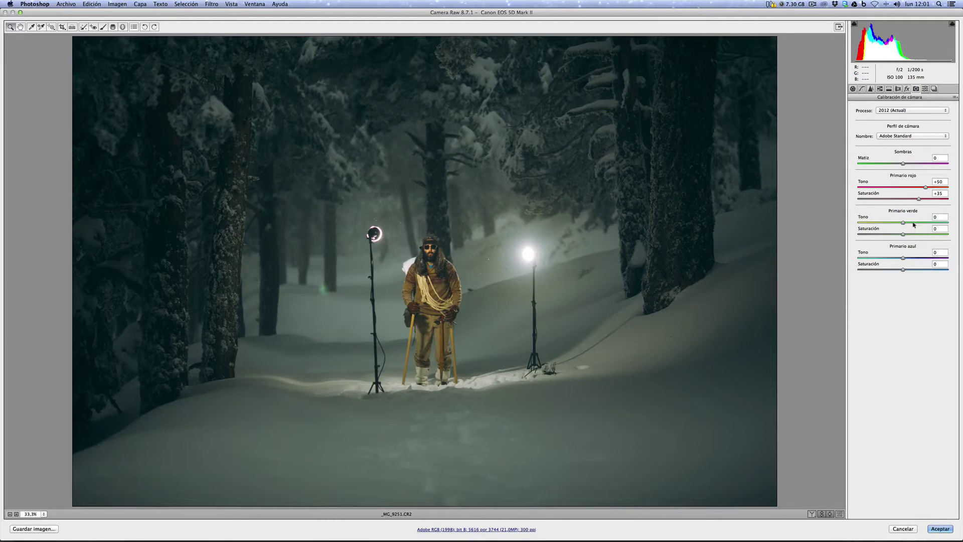
- Adjust the camera calibration's Primario verde Tono and Saturación, and reduce the Primario azul Saturación
left_click_drag(903, 222, 919, 235)
left_click_drag(903, 258, 903, 259)
left_click_drag(903, 270, 890, 271)
left_click_drag(883, 269, 884, 269)
- Move the shadow point of the RGB point curve to input 7, output 12
left_click(906, 89)
left_click(870, 89)
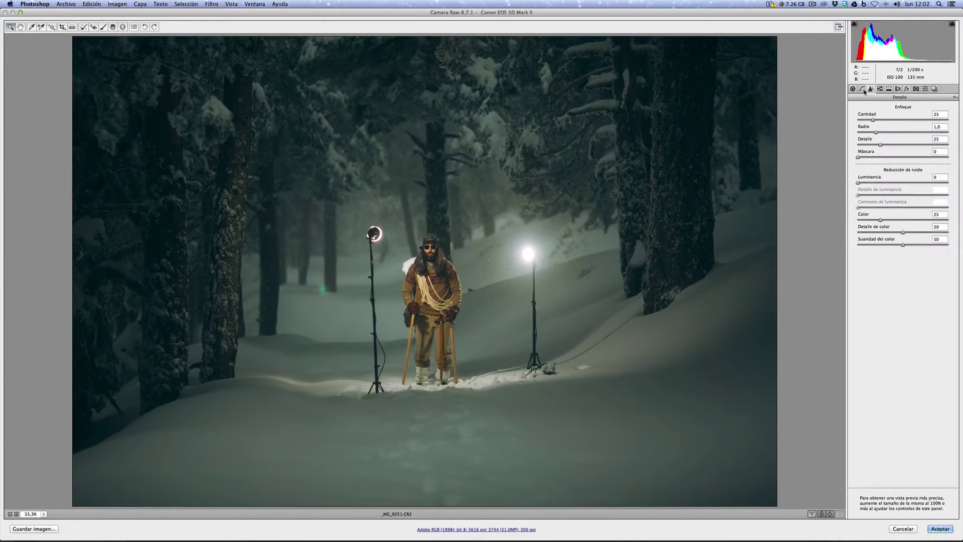
left_click(861, 89)
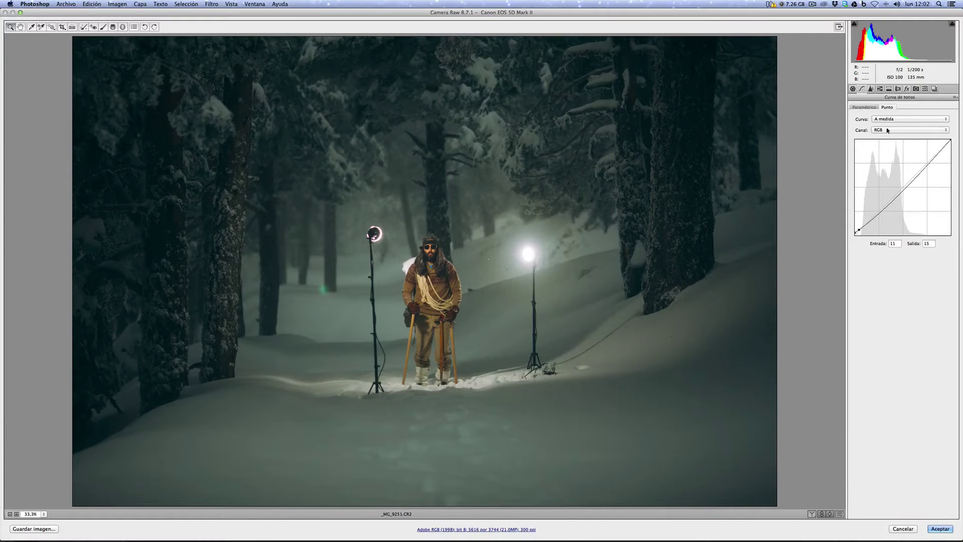
left_click_drag(858, 230, 859, 232)
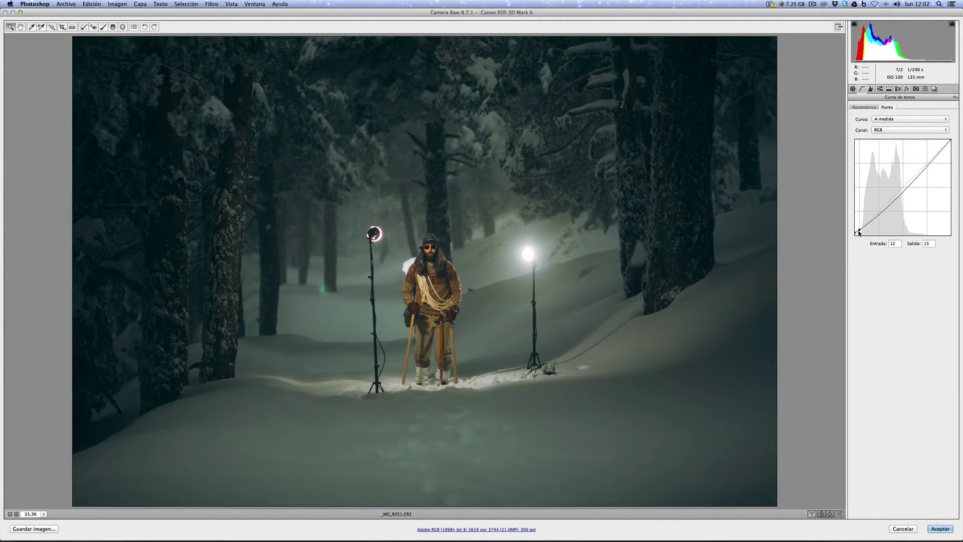
left_click_drag(859, 232, 858, 232)
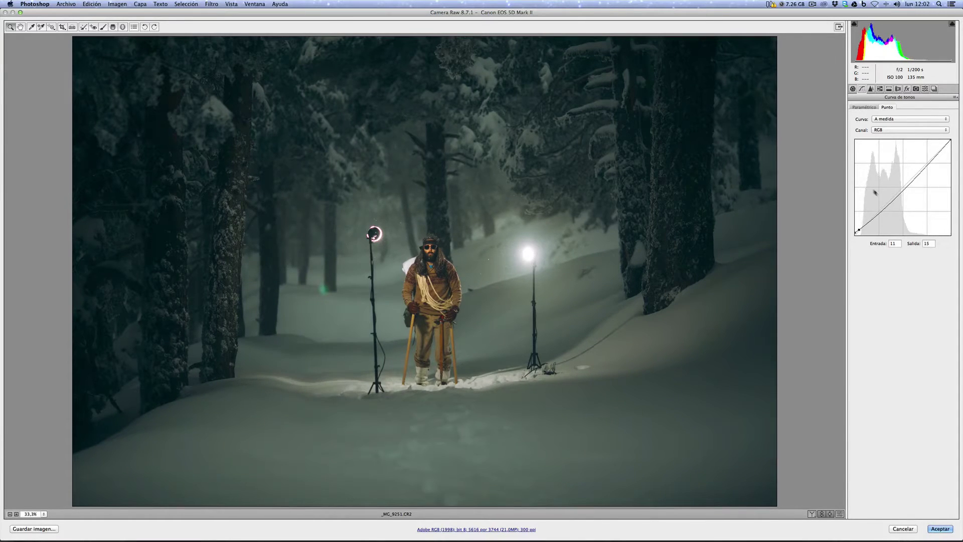
left_click(859, 230)
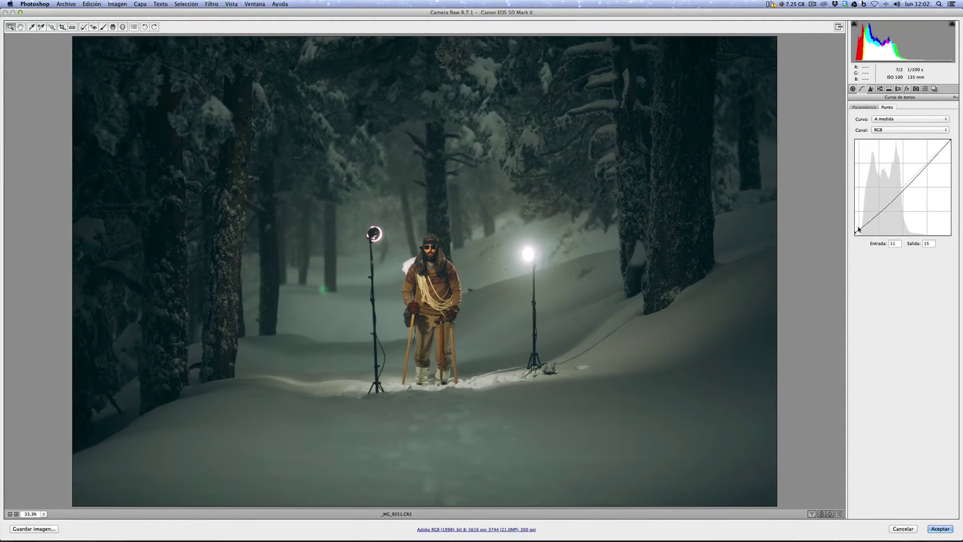
left_click_drag(858, 228, 858, 231)
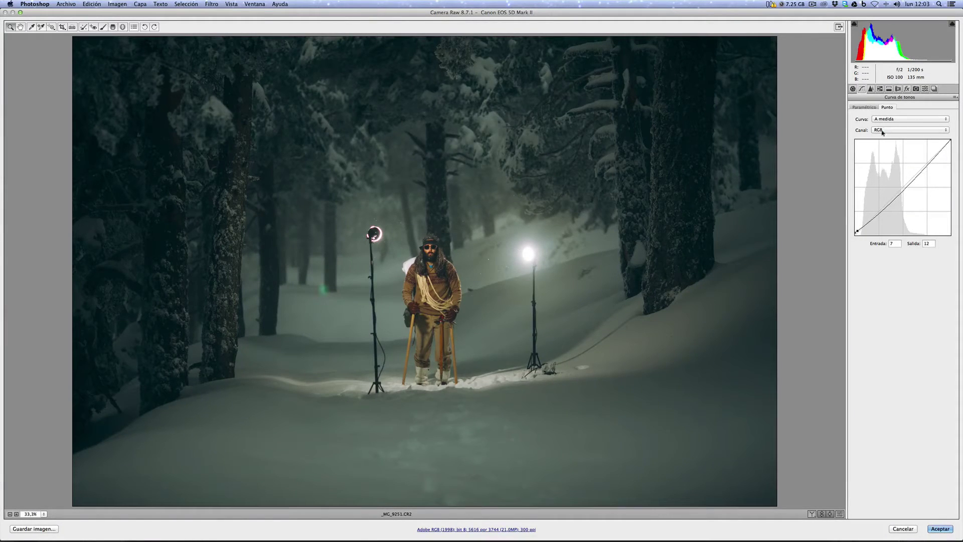
- Lift the deepest shadows of the Rojo point curve by moving its lowest point close to zero input
left_click(910, 130)
left_click(901, 137)
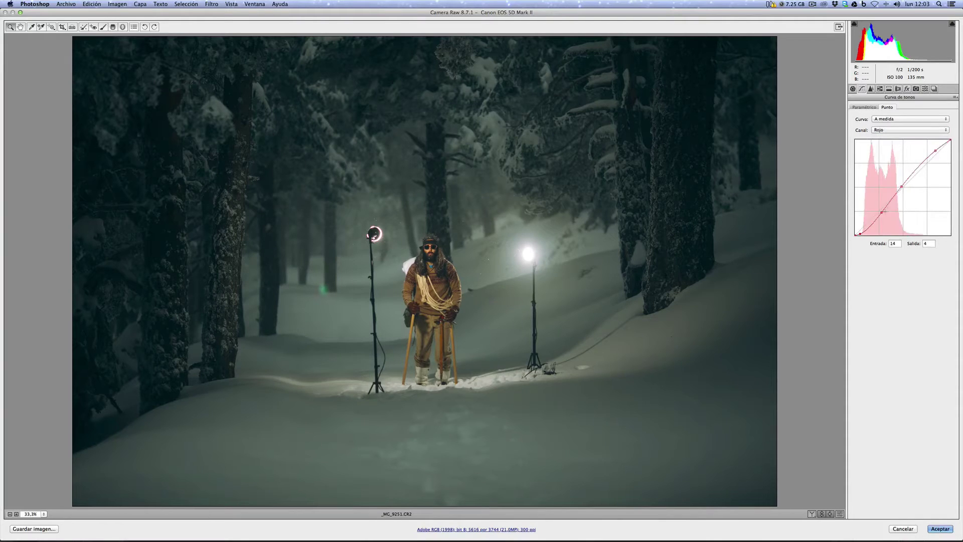
left_click_drag(860, 234, 855, 233)
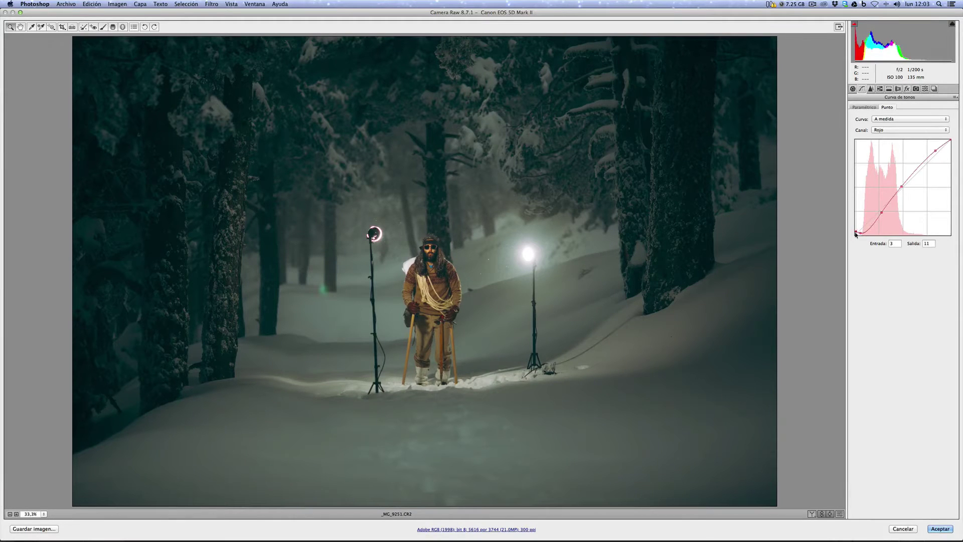
- Raise the Verde curve's black point to output 4 and set the Azul curve's shadow point to input 12, output 11
left_click(903, 130)
left_click(902, 137)
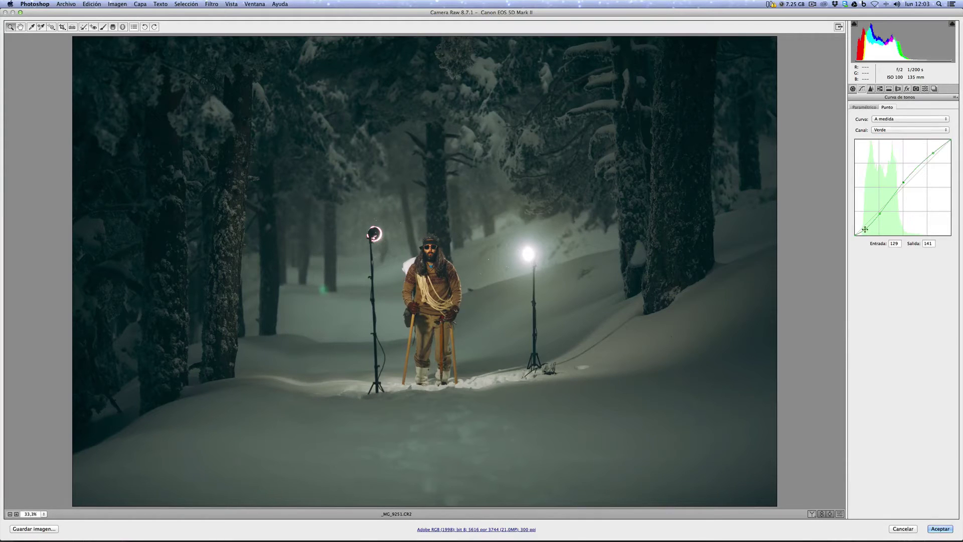
left_click(865, 230)
left_click_drag(855, 235, 854, 234)
left_click(886, 130)
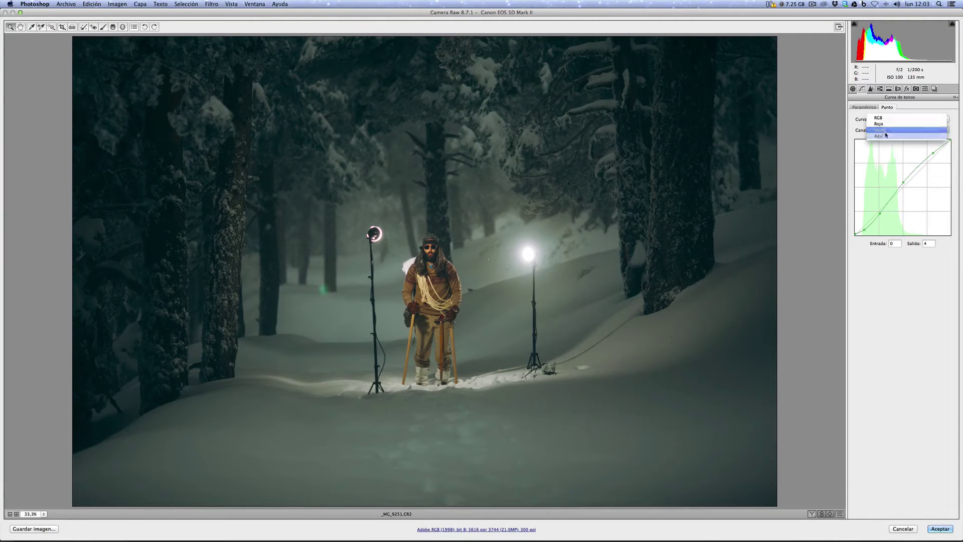
left_click(886, 136)
left_click_drag(856, 234, 859, 232)
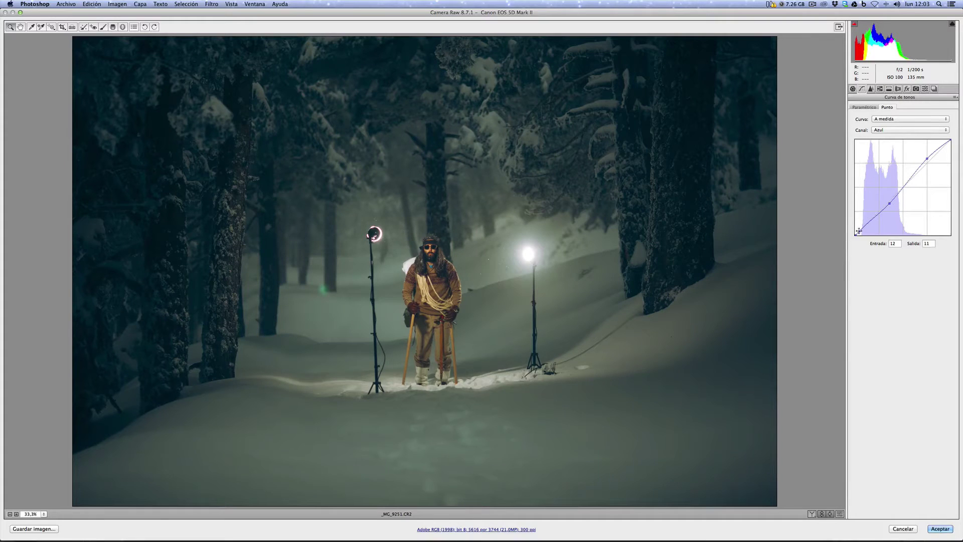
- Darken the photo's edges with a post-crop vignette of Cantidad -11
left_click(906, 89)
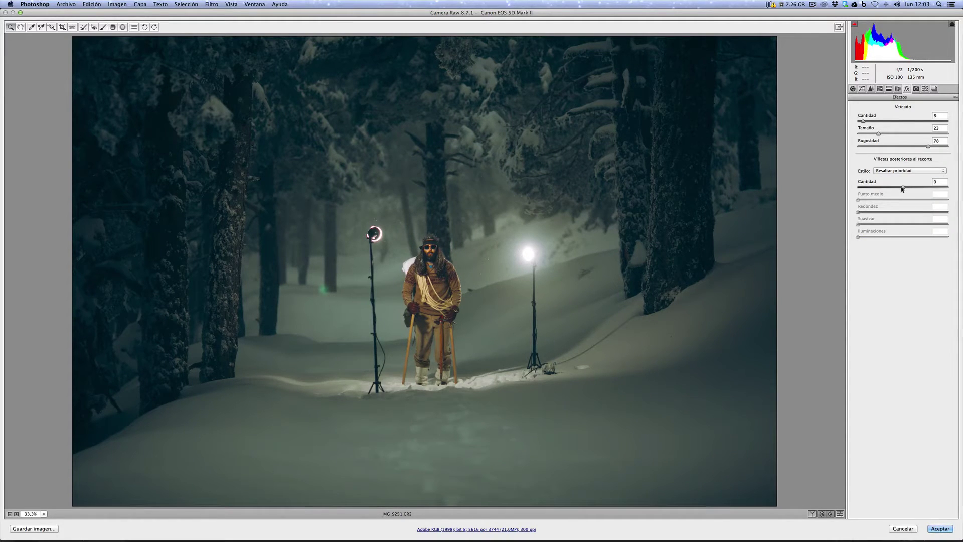
left_click_drag(898, 187, 897, 189)
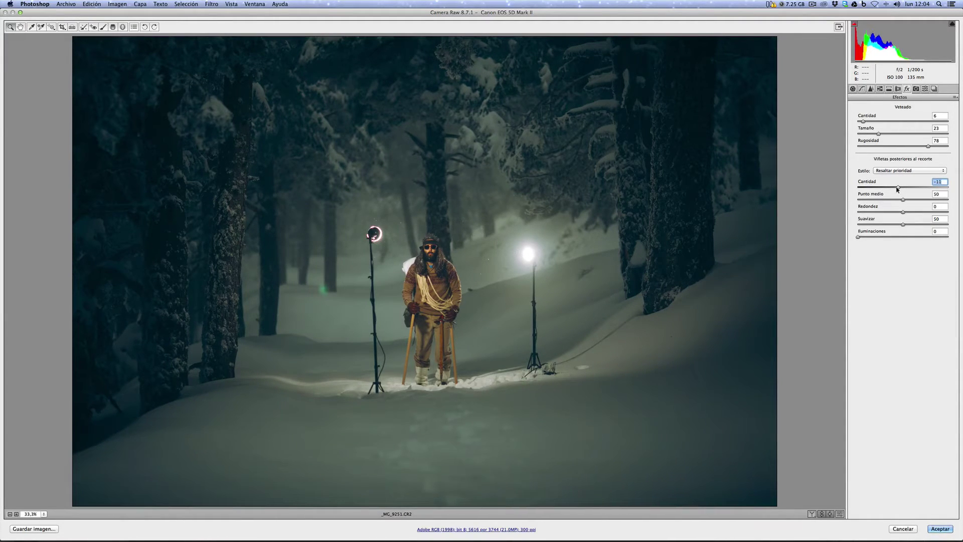
- Shape the RGB curve into a contrast S with points at about 188/196 in the highlights, 44/37 in the shadows and 9/10 in the blacks
left_click(861, 89)
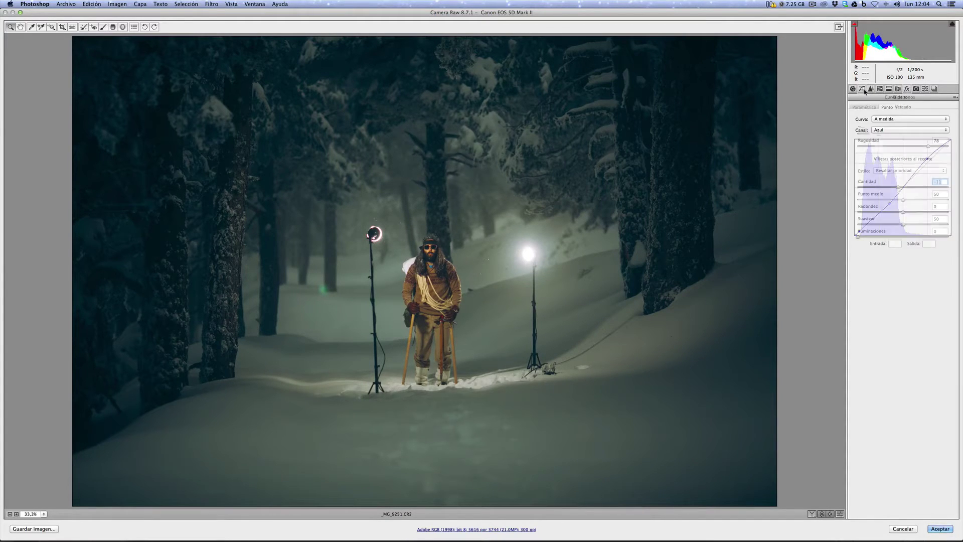
left_click(886, 107)
left_click(887, 131)
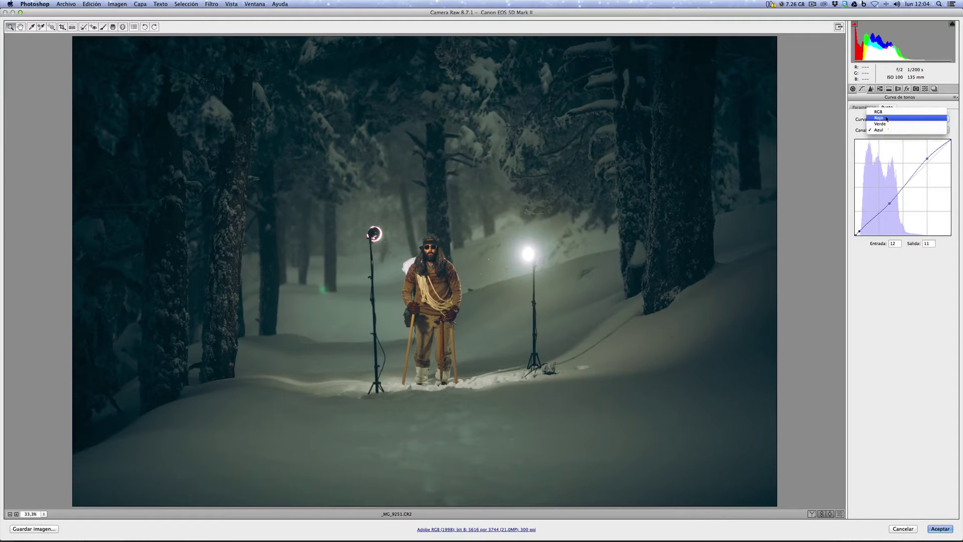
left_click(883, 108)
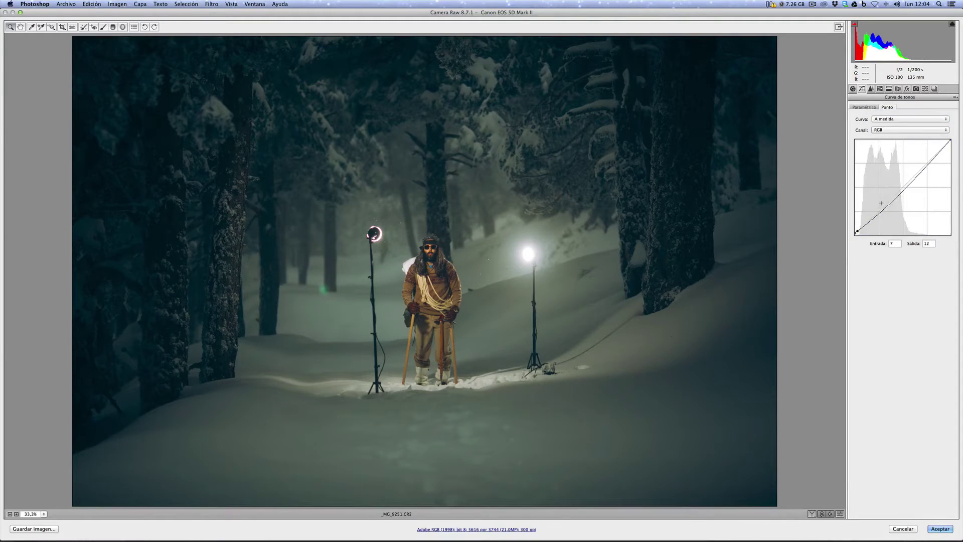
left_click(929, 162)
left_click_drag(929, 164, 925, 163)
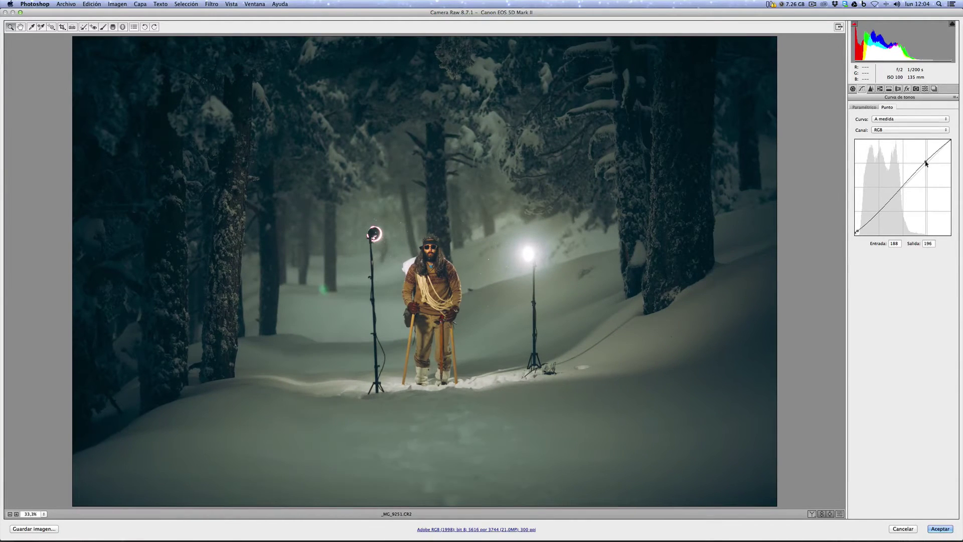
left_click_drag(925, 163, 925, 164)
left_click_drag(873, 217, 872, 222)
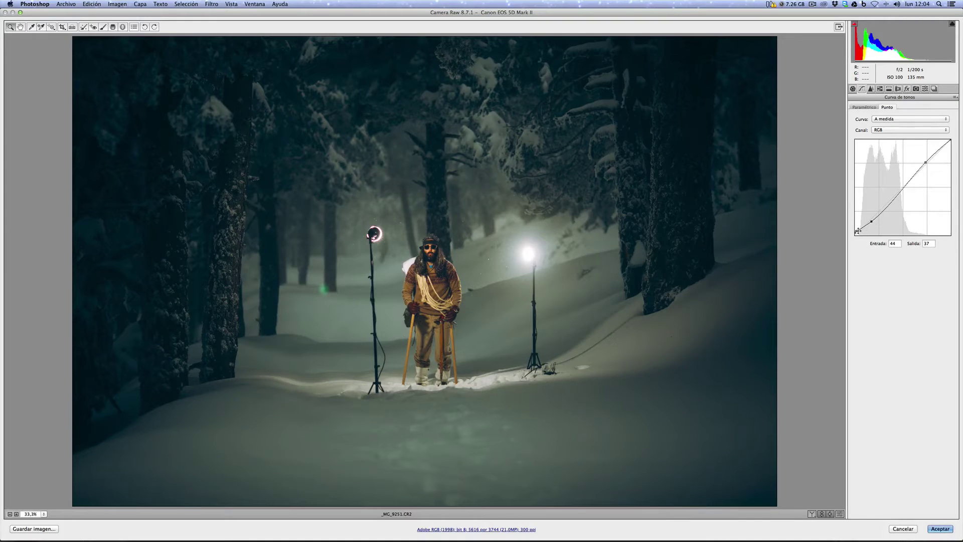
left_click_drag(858, 230, 858, 232)
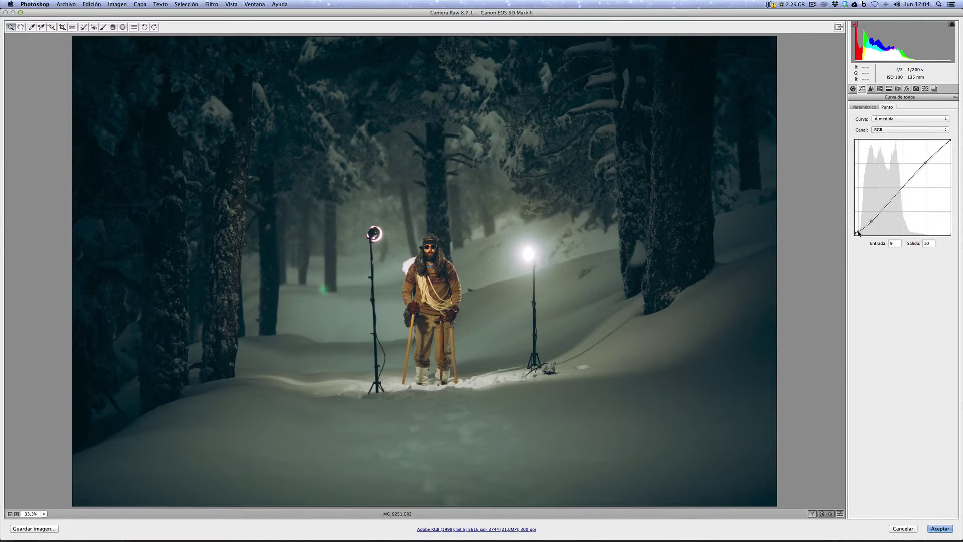
- Fine-tune the lowest point of the RGB curve and apply the raw grading to the photo
left_click_drag(858, 231, 858, 232)
left_click(940, 529)
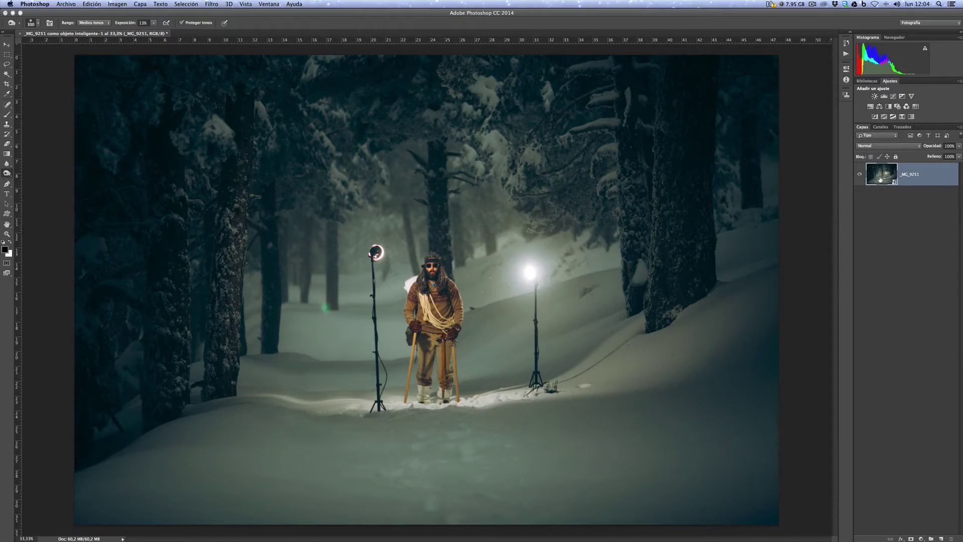
- Reopen the smart object's raw settings, refine the Verde curve's shadow point around input 69, and apply the change
double_click(881, 174)
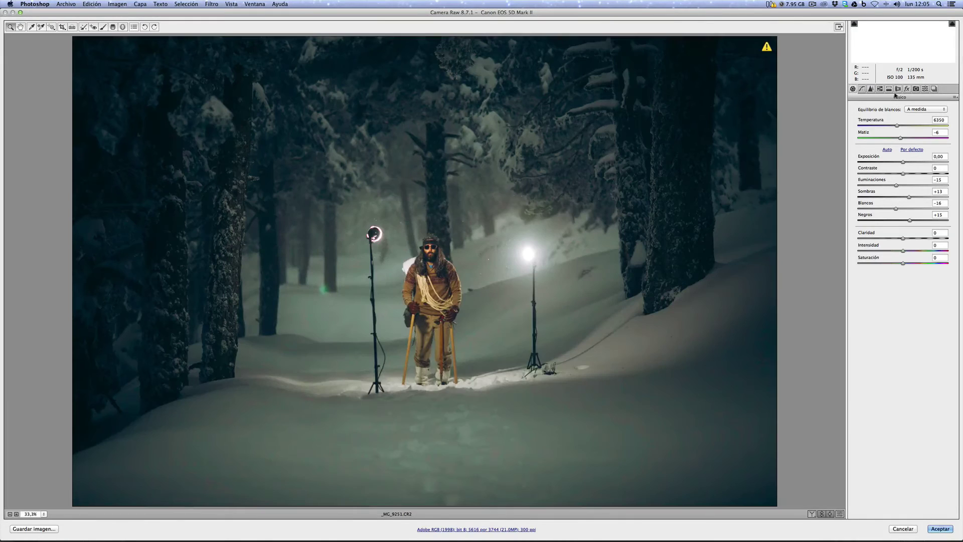
left_click(883, 89)
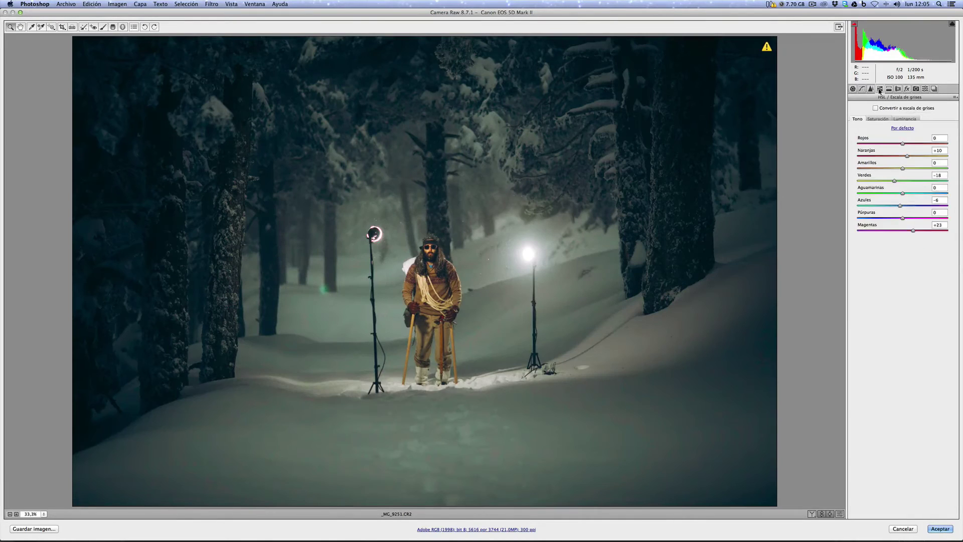
left_click(870, 89)
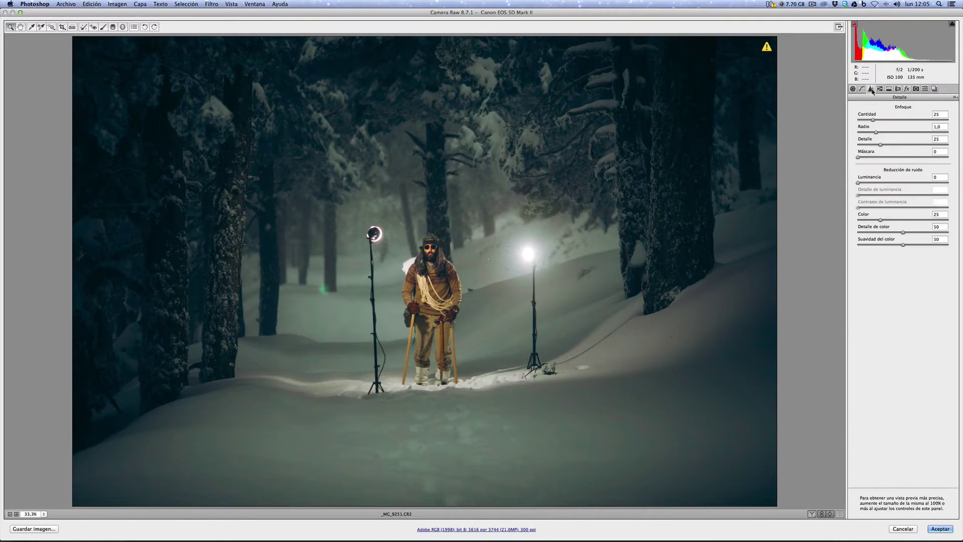
left_click(861, 89)
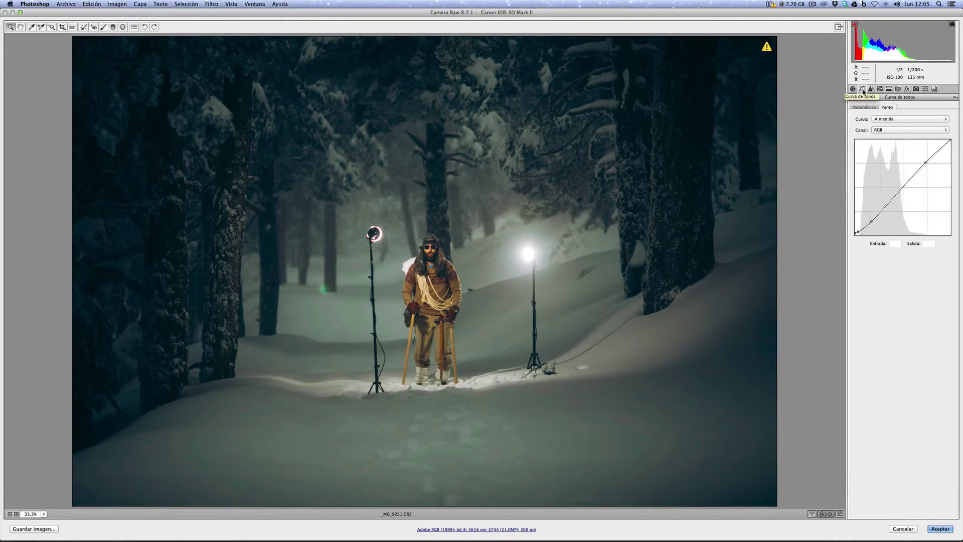
left_click(909, 130)
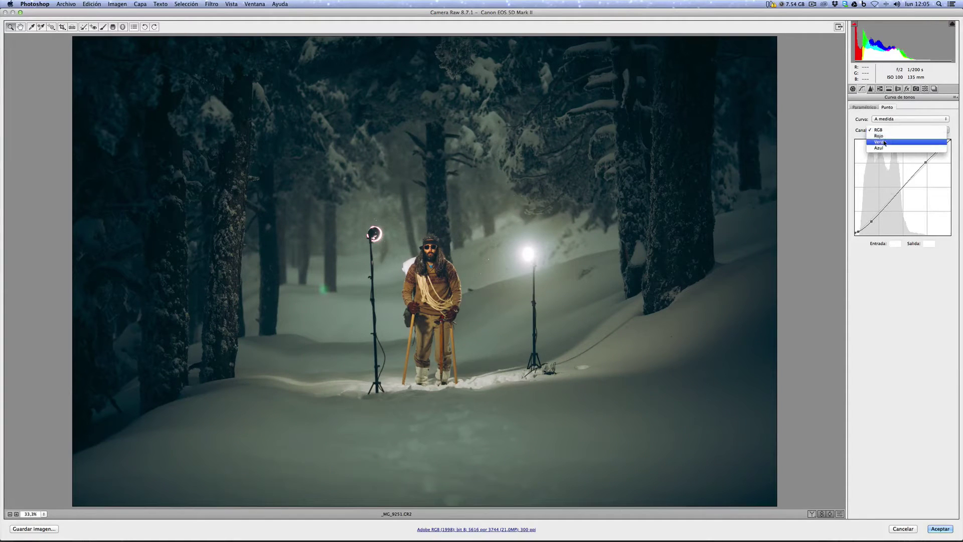
left_click(893, 142)
left_click(880, 213)
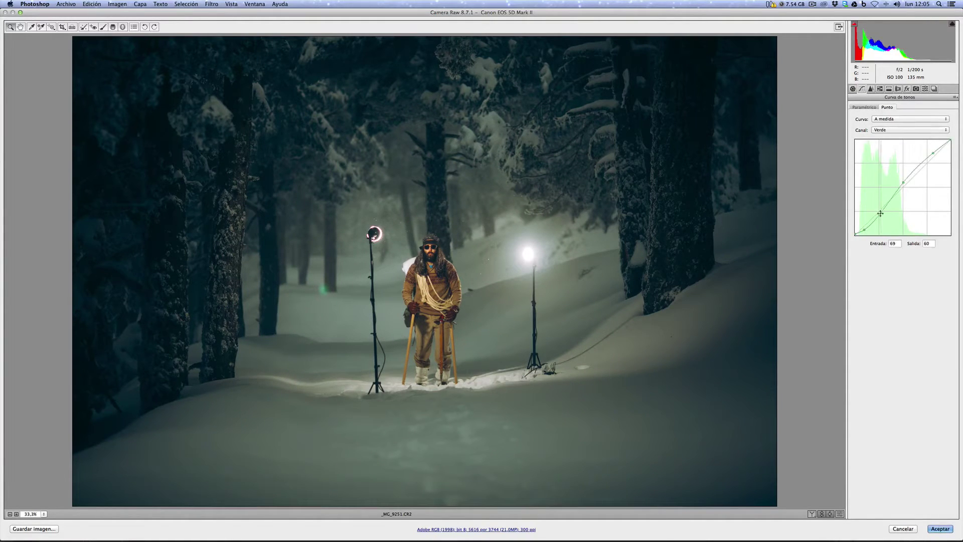
key("Down")
key("Right")
left_click_drag(881, 217, 880, 215)
key("Up")
left_click(938, 529)
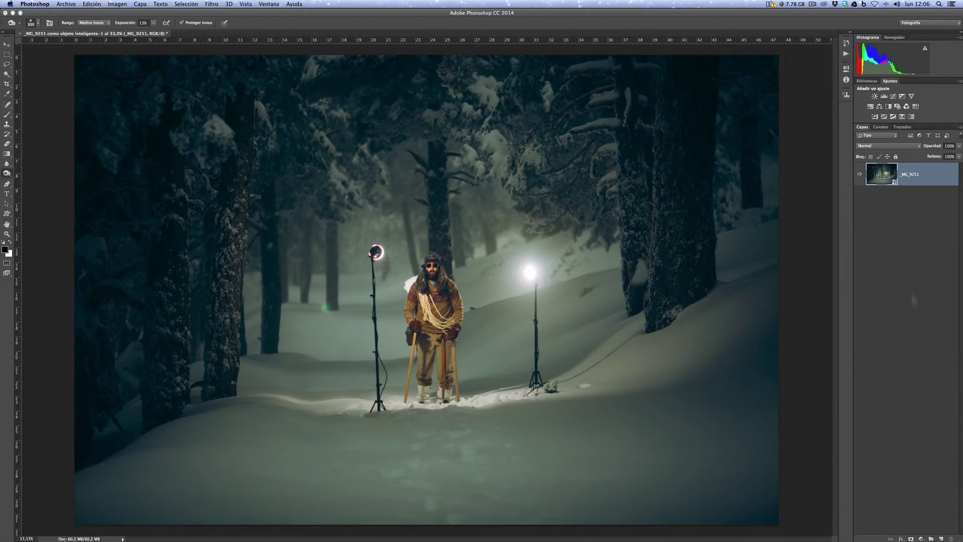
- Add an empty layer above the photo and set up the Healing Brush to sample the current and lower layers
left_click(941, 538)
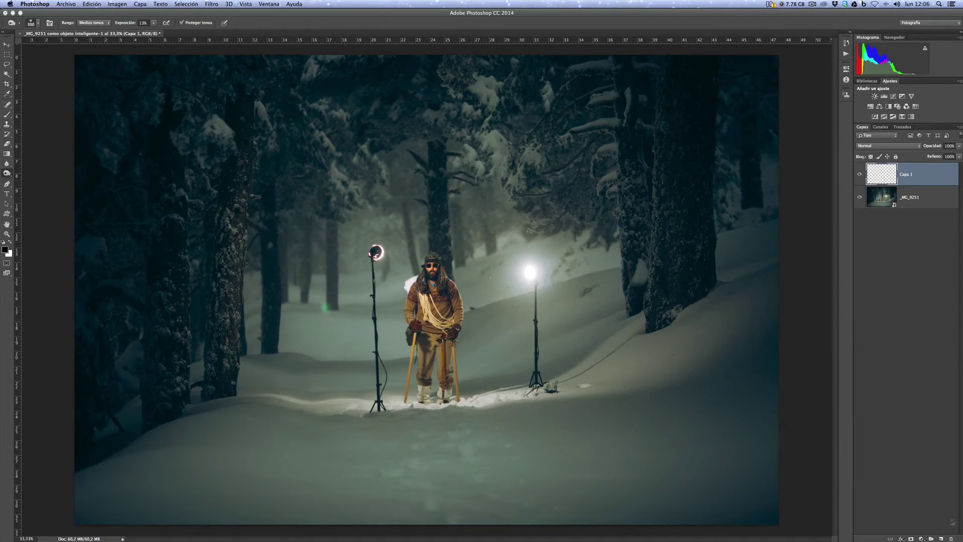
left_click(6, 105)
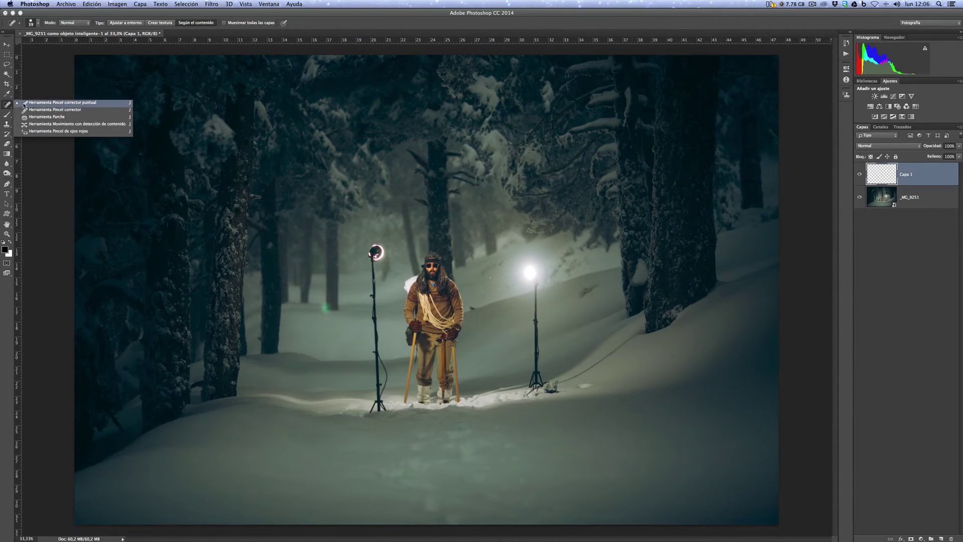
left_click(55, 110)
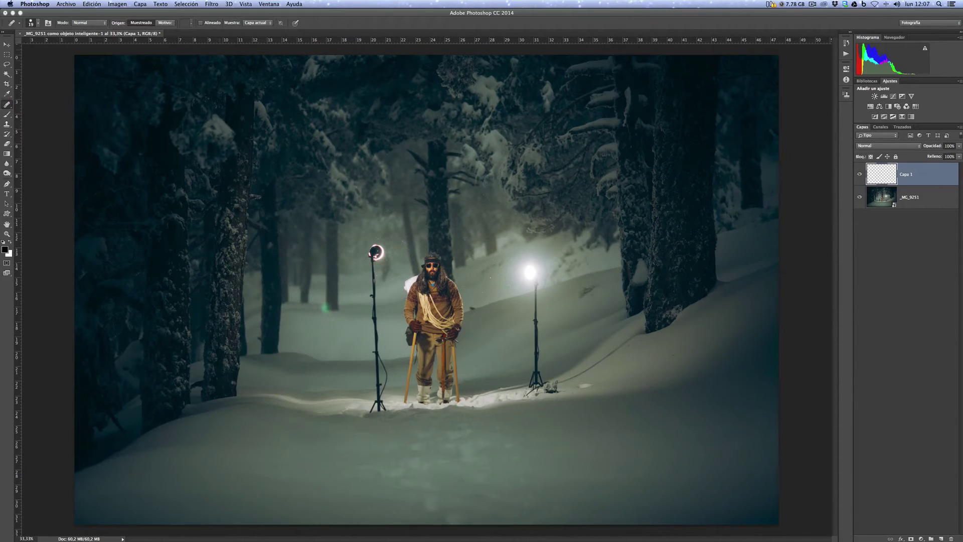
left_click(261, 23)
left_click(258, 29)
key("super+plus")
key("super+plus")
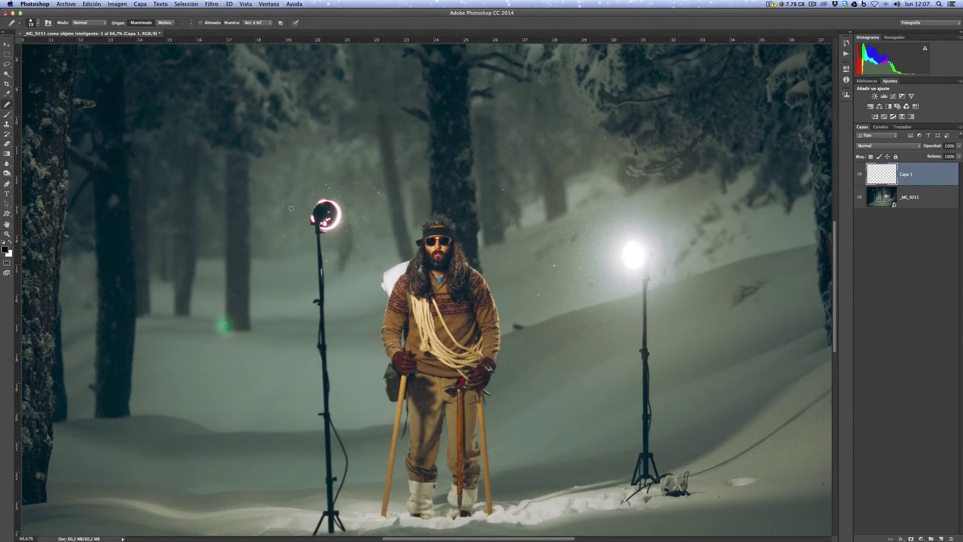
- Heal away the lamp head and pole of the left light stand down to its tripod base
left_click_drag(288, 208, 301, 208)
mouse_move(313, 204)
left_mouse_down()
mouse_move(334, 217)
mouse_move(335, 205)
mouse_move(335, 223)
mouse_move(322, 230)
mouse_move(335, 224)
mouse_move(322, 219)
mouse_move(318, 236)
mouse_move(313, 299)
mouse_move(323, 301)
mouse_move(322, 236)
mouse_move(341, 216)
mouse_move(333, 197)
mouse_move(357, 189)
left_mouse_up()
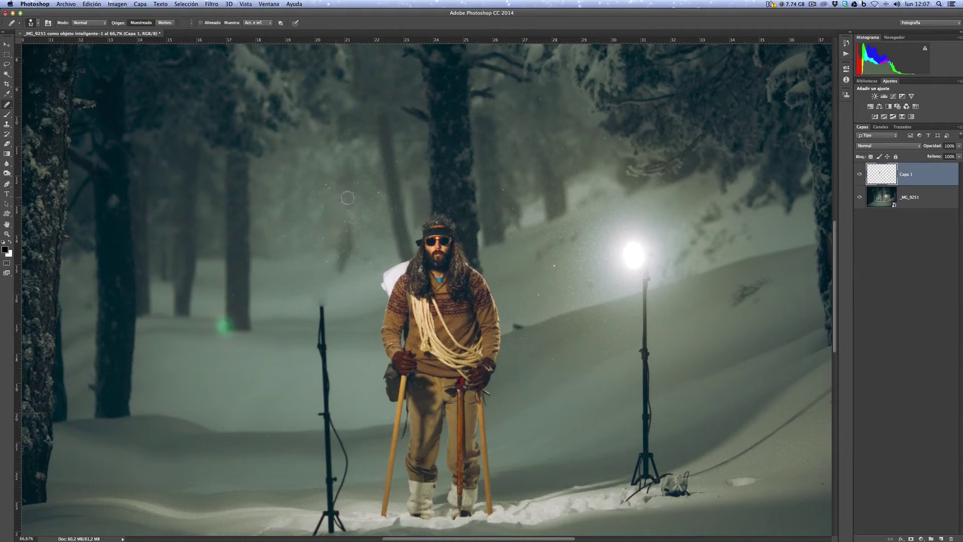
scroll(318, 256, "down", 3)
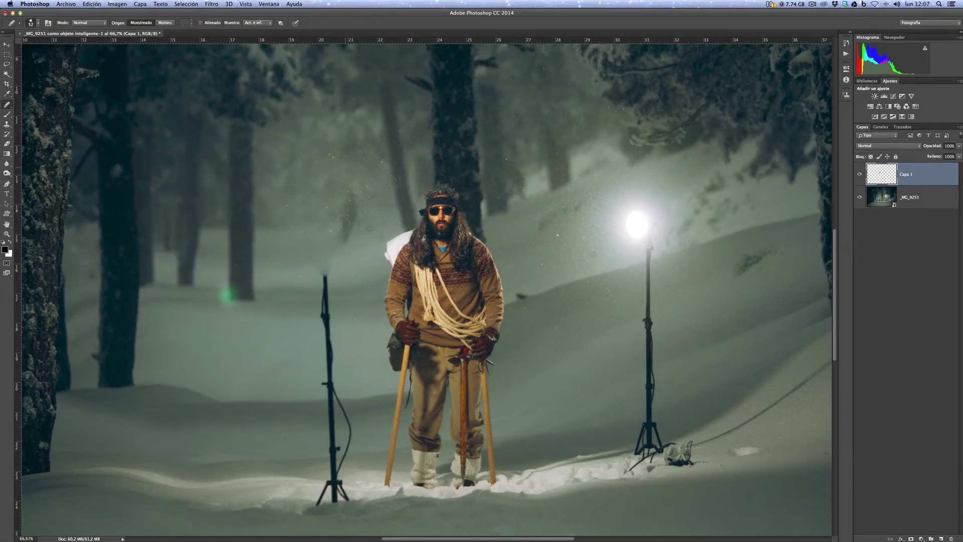
left_click_drag(321, 286, 324, 273)
mouse_move(324, 271)
left_mouse_down()
mouse_move(327, 334)
mouse_move(325, 281)
mouse_move(332, 400)
left_mouse_up()
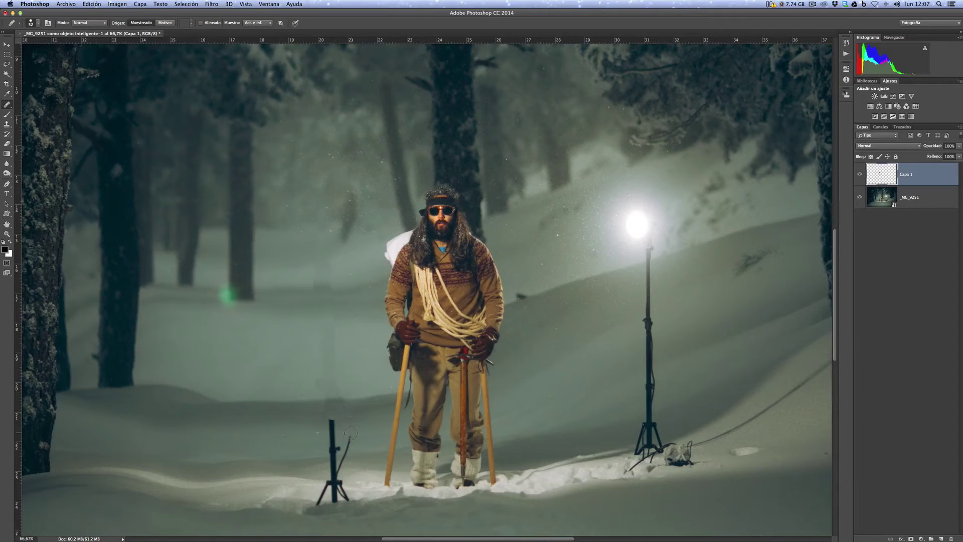
left_click_drag(330, 421, 331, 442)
- Heal away the left stand's tripod base and clean its dark leftovers from the snow track
scroll(335, 342, "down", 5)
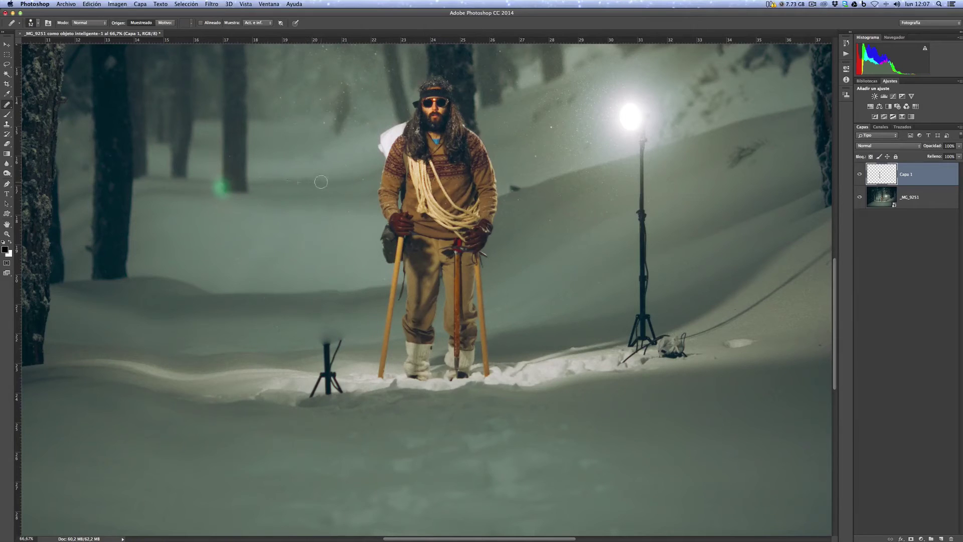
left_click_drag(320, 156, 316, 157)
left_click_drag(287, 310, 288, 252)
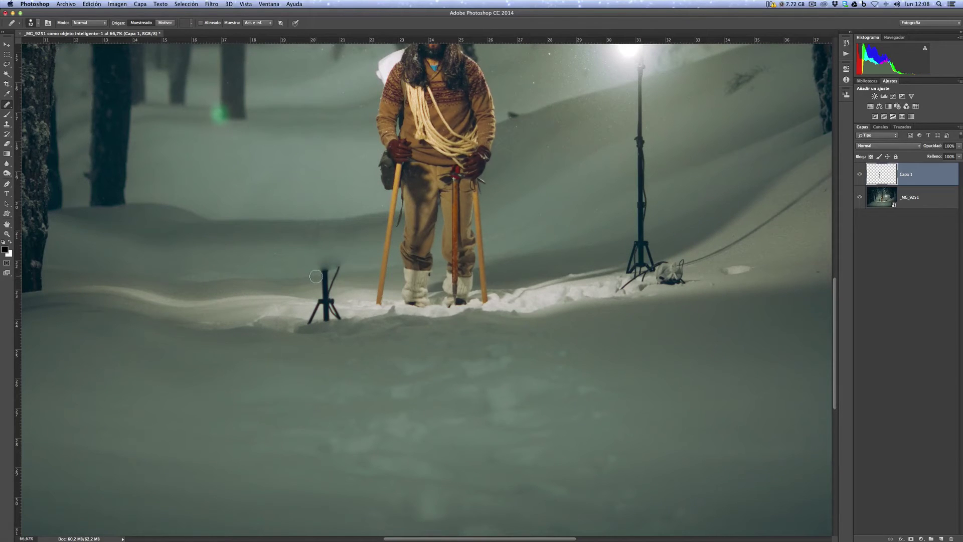
mouse_move(317, 276)
left_mouse_down()
mouse_move(340, 265)
mouse_move(319, 274)
mouse_move(336, 270)
mouse_move(323, 259)
mouse_move(324, 288)
mouse_move(337, 278)
mouse_move(306, 320)
mouse_move(325, 299)
mouse_move(339, 317)
left_mouse_up()
left_click(327, 319)
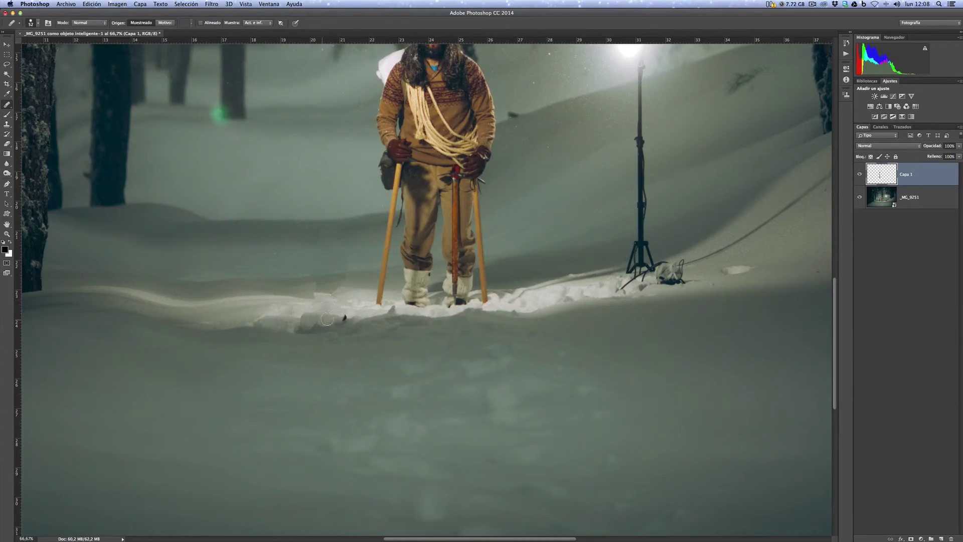
left_click(326, 314)
left_click(344, 320)
left_click(344, 320)
left_click_drag(308, 293, 321, 293)
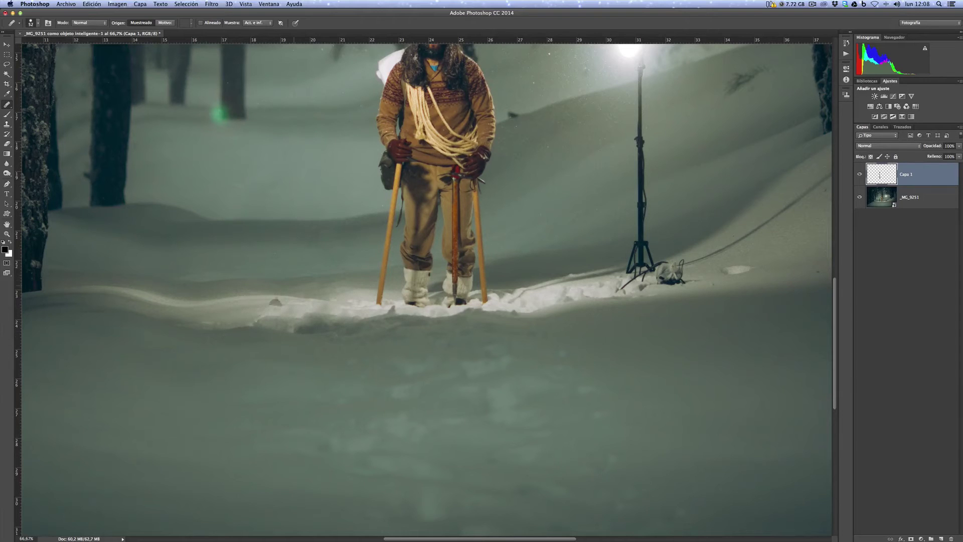
- Heal away the pole of the lit stand between the glowing lamp and the tripod
left_click_drag(307, 254, 185, 376)
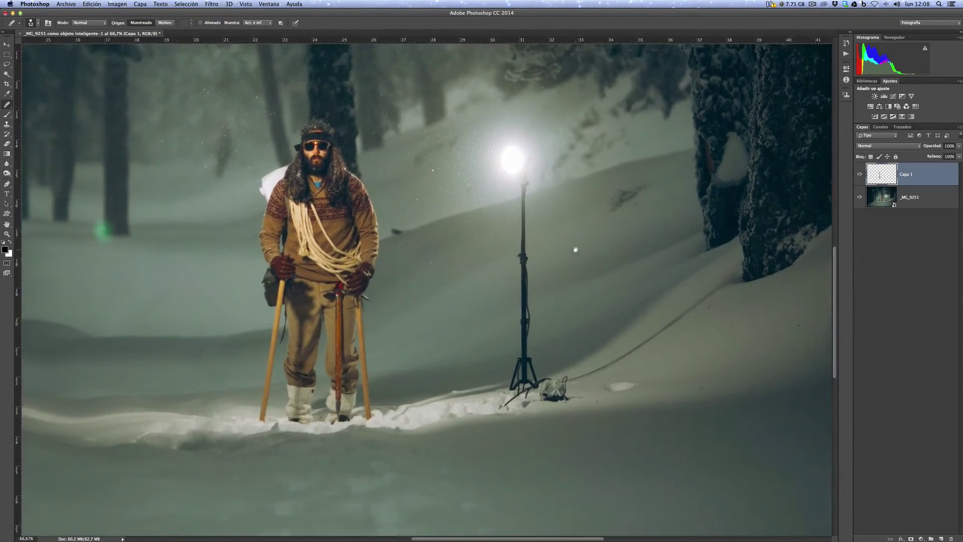
left_click_drag(575, 249, 535, 259)
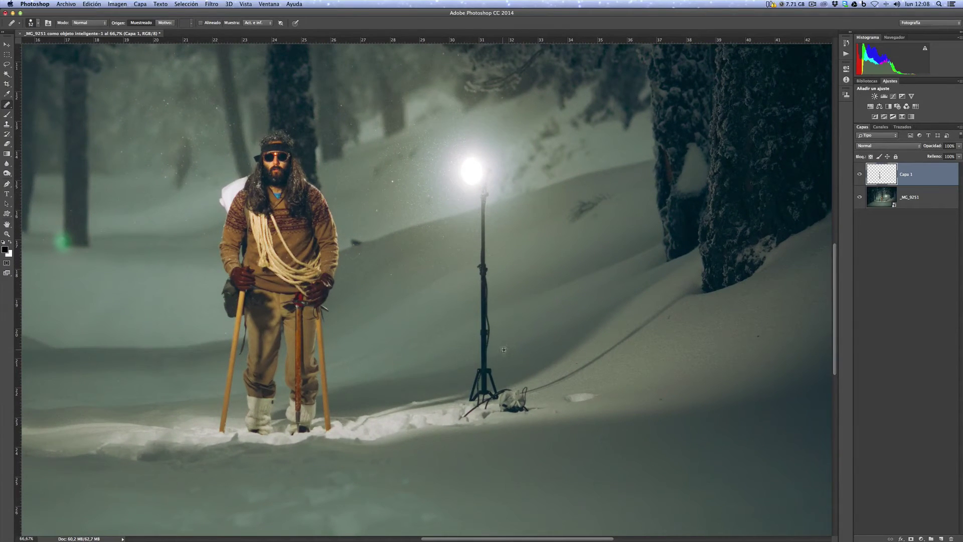
mouse_move(495, 356)
left_mouse_down()
mouse_move(485, 360)
mouse_move(485, 326)
mouse_move(480, 346)
mouse_move(482, 262)
left_mouse_up()
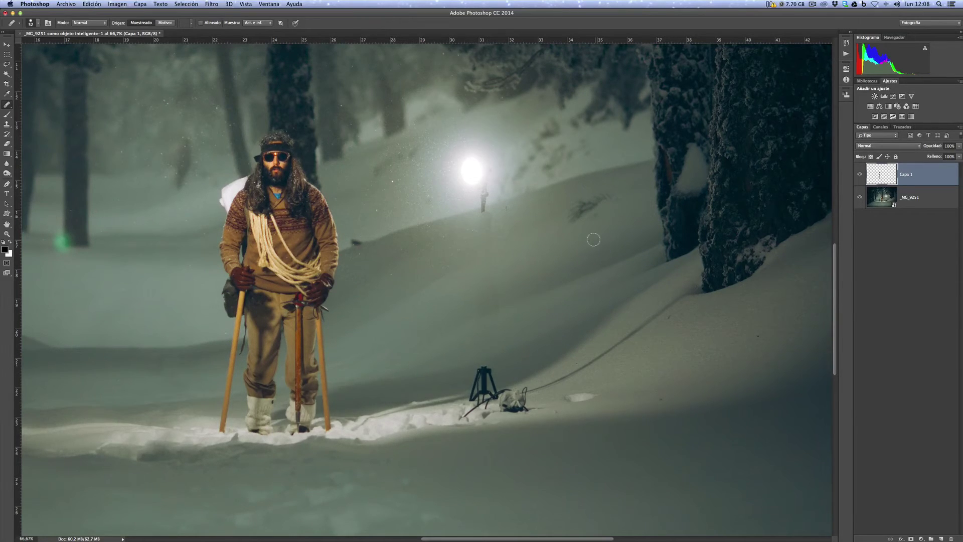
- Heal away the tripod legs of the lit stand and the upper part of the bag beside it
left_click_drag(526, 316, 502, 213)
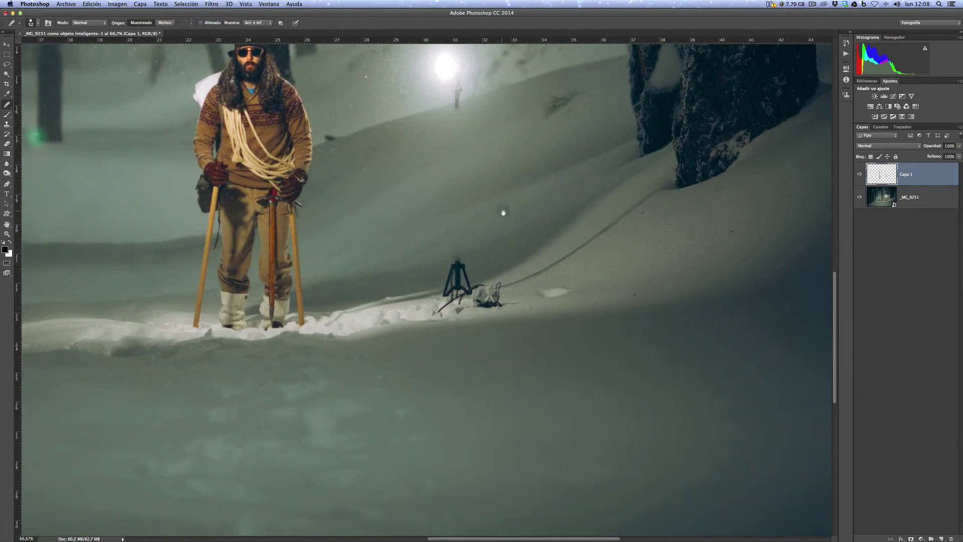
left_click(460, 267)
mouse_move(460, 266)
left_mouse_down()
mouse_move(451, 277)
mouse_move(459, 282)
mouse_move(441, 278)
left_mouse_up()
key("super+z")
mouse_move(467, 276)
left_mouse_down()
mouse_move(454, 281)
mouse_move(467, 279)
mouse_move(457, 262)
mouse_move(449, 271)
mouse_move(459, 257)
mouse_move(486, 269)
left_mouse_up()
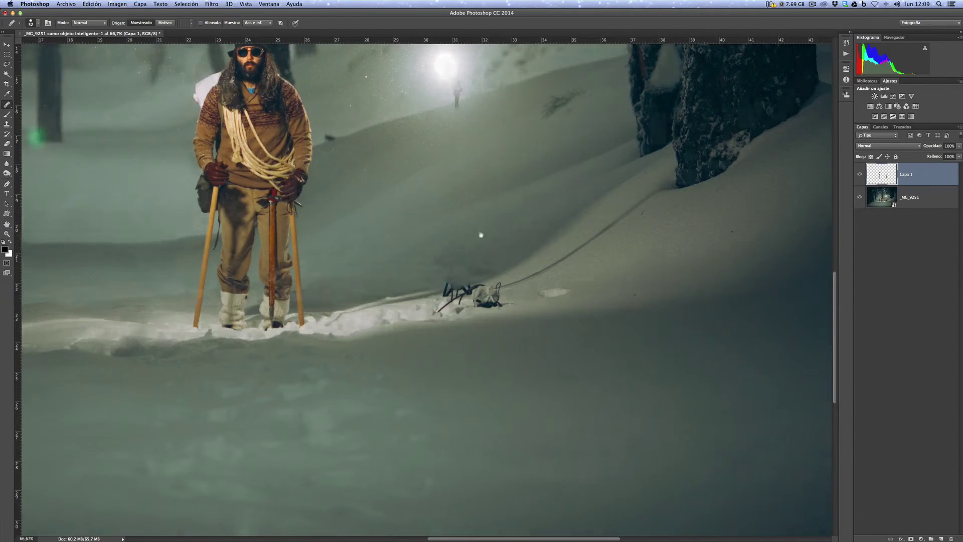
scroll(480, 235, "down", 3)
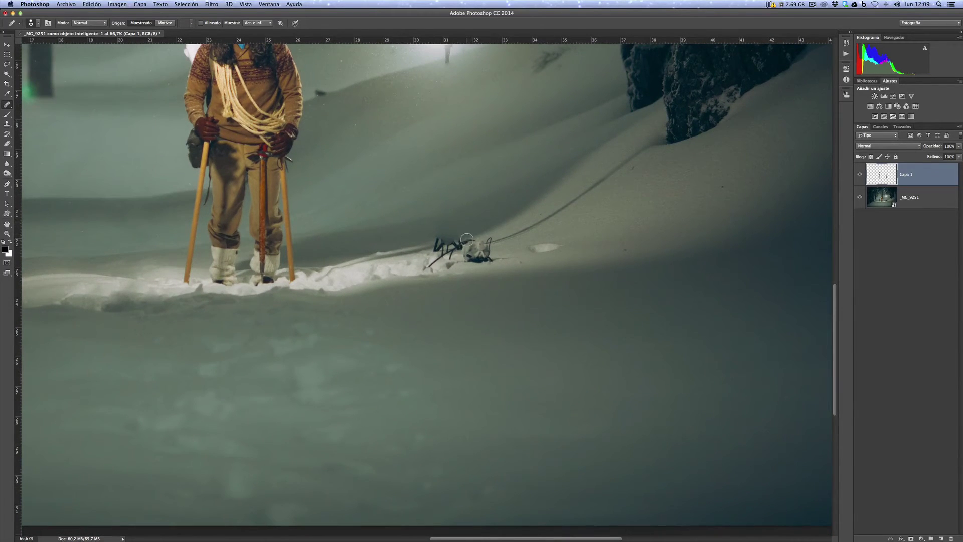
mouse_move(467, 238)
left_mouse_down()
mouse_move(438, 243)
mouse_move(491, 235)
left_mouse_up()
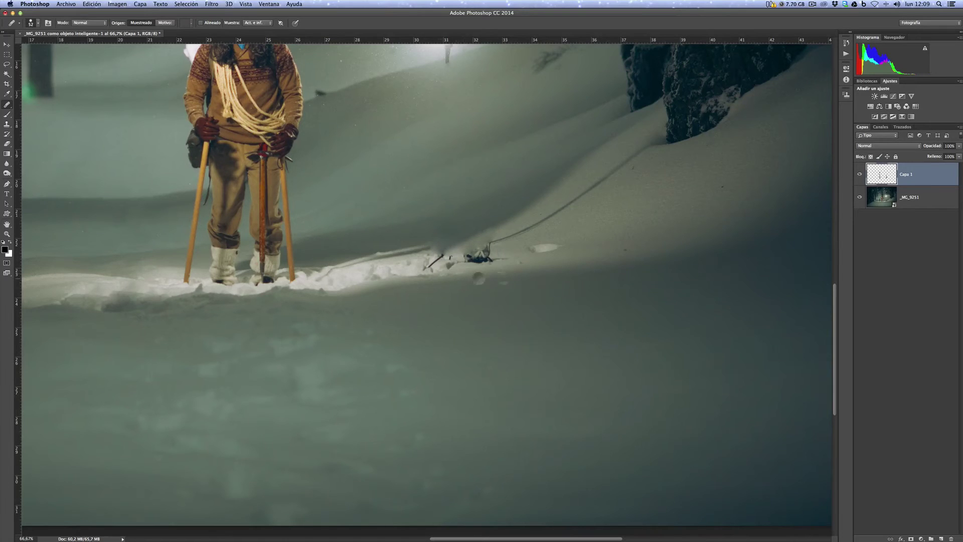
- Heal away the cable line across the snow slope and the remaining bag and tripod traces
mouse_move(544, 215)
left_mouse_down()
mouse_move(572, 210)
mouse_move(647, 149)
left_mouse_up()
mouse_move(568, 204)
left_mouse_down()
mouse_move(487, 243)
mouse_move(494, 259)
mouse_move(485, 253)
mouse_move(482, 280)
mouse_move(493, 247)
mouse_move(464, 257)
left_mouse_up()
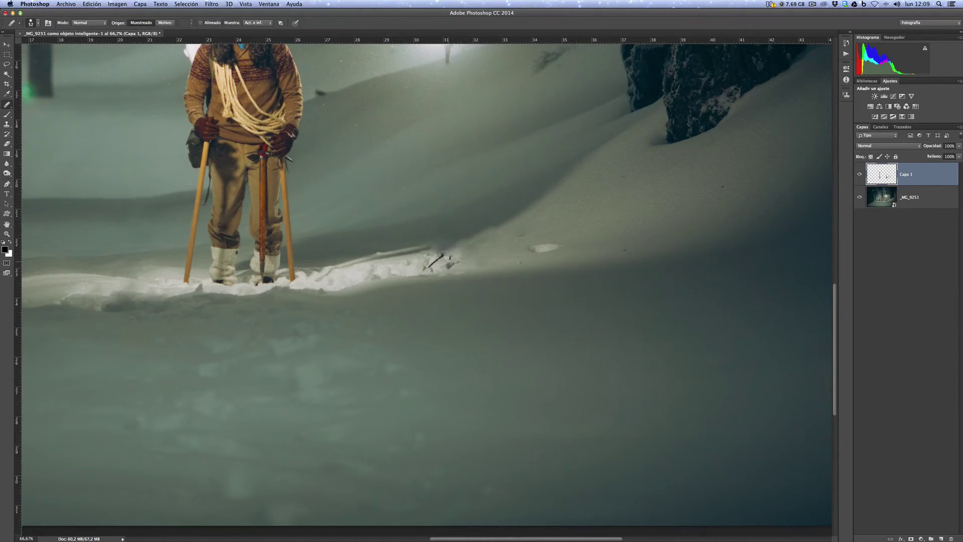
mouse_move(444, 253)
left_mouse_down()
mouse_move(427, 266)
mouse_move(457, 256)
mouse_move(512, 288)
mouse_move(477, 285)
mouse_move(456, 258)
left_mouse_up()
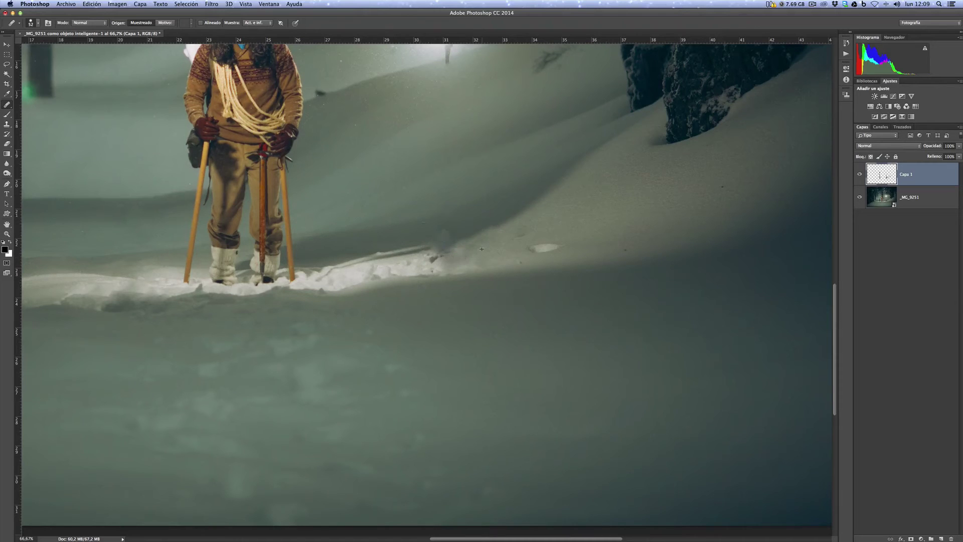
left_click_drag(435, 256, 431, 258)
- Rebuild the end of the bright snow track with the Clone Stamp, using nearby snow as the source
key("s")
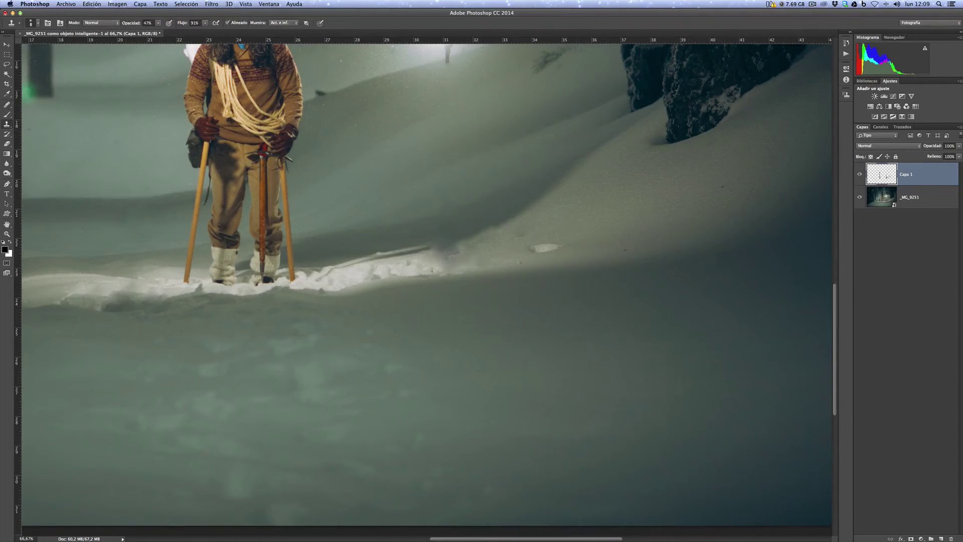
left_click_drag(483, 254, 519, 248)
mouse_move(449, 254)
left_mouse_down()
mouse_move(438, 258)
mouse_move(467, 250)
mouse_move(430, 268)
mouse_move(383, 271)
mouse_move(454, 268)
mouse_move(444, 254)
left_mouse_up()
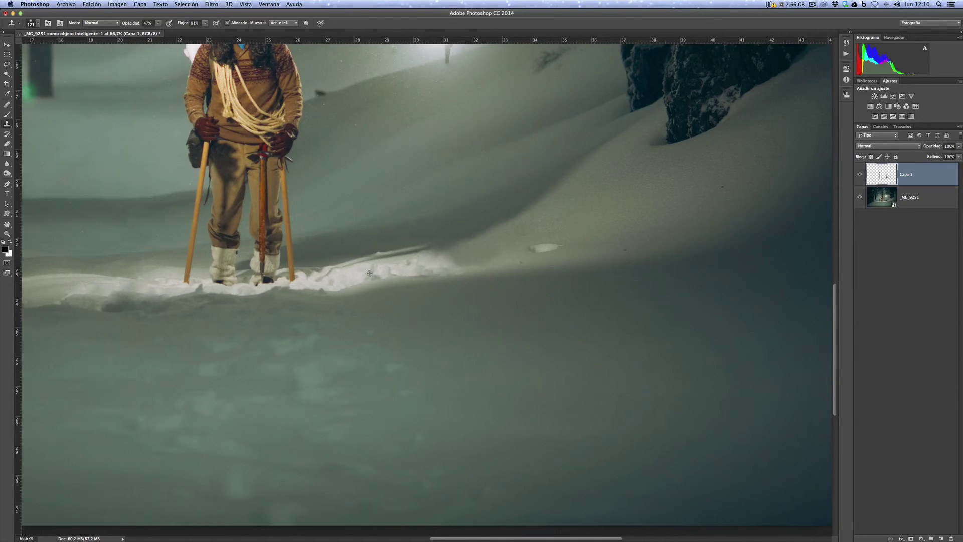
left_click(351, 277, "alt")
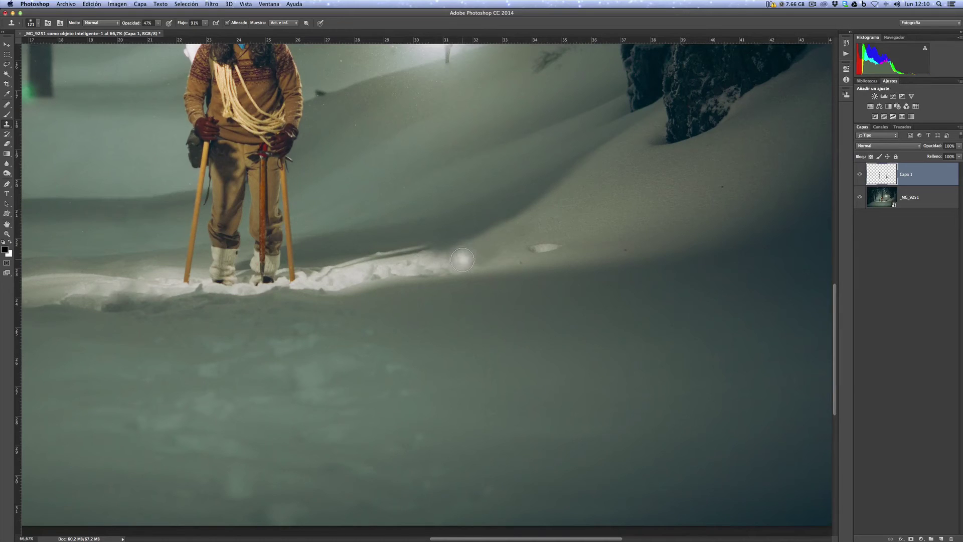
left_click(427, 261)
scroll(269, 255, "left", 5)
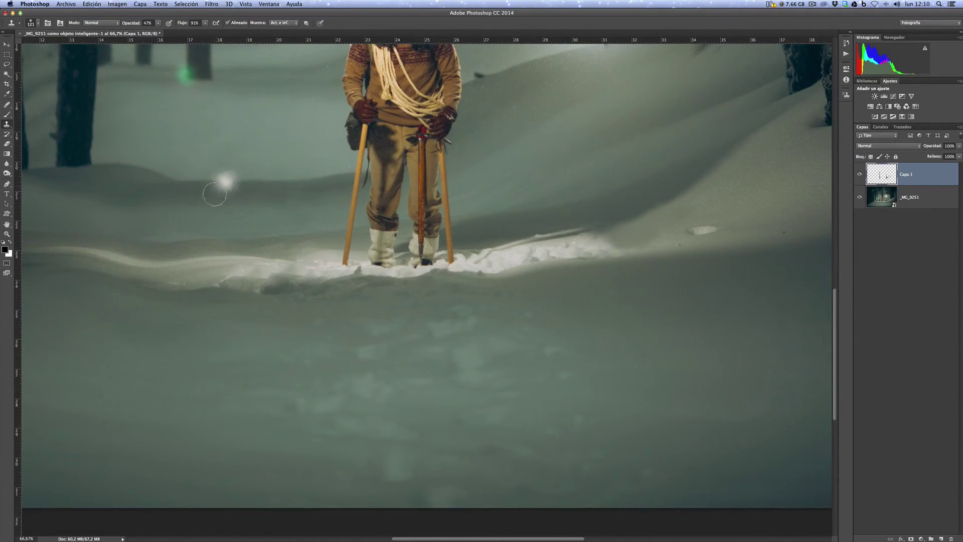
- Clone out the green lens flare at the base of the background tree on the photo's left side
left_click_drag(301, 164, 279, 332)
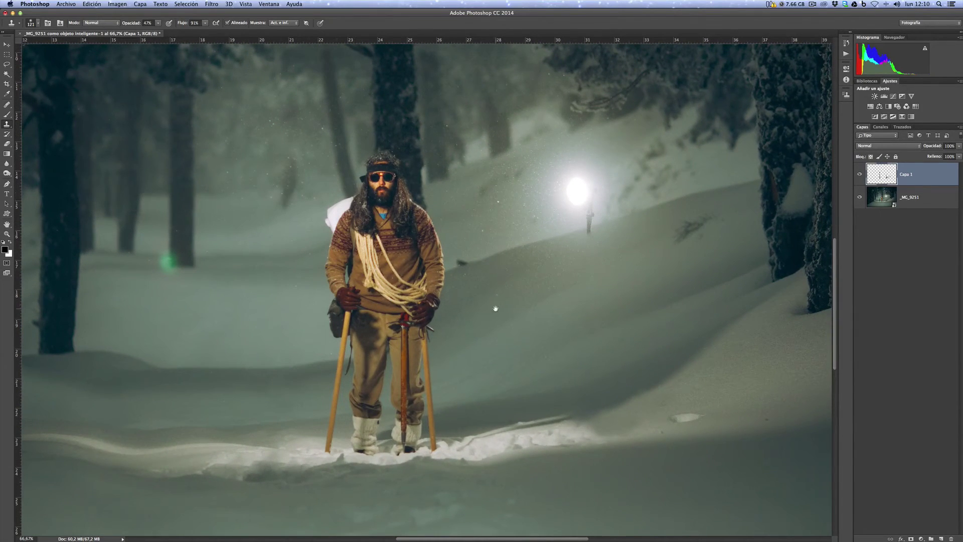
left_click_drag(494, 309, 523, 287)
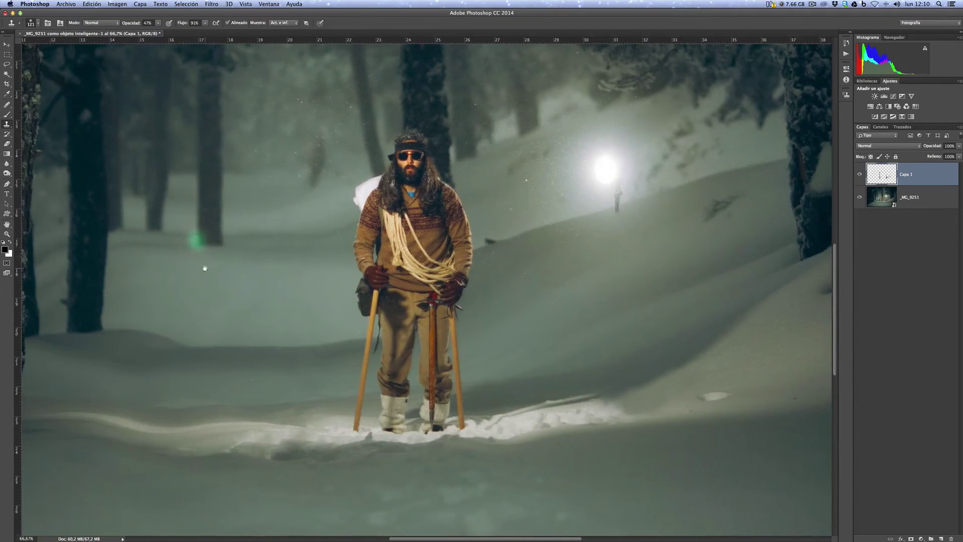
mouse_move(204, 268)
left_mouse_down()
mouse_move(230, 275)
mouse_move(230, 260)
left_mouse_up()
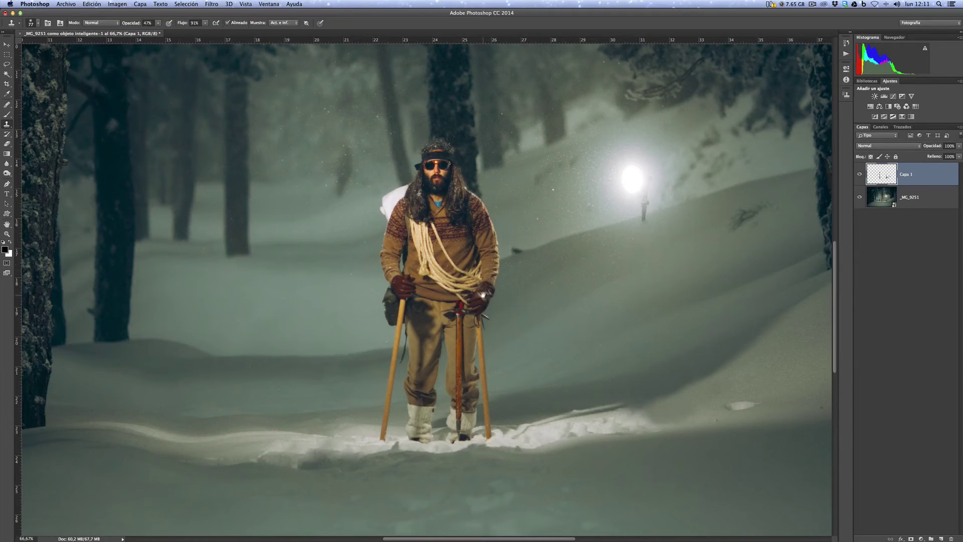
- Lighten the shaded snow around the end of the bright track with the Dodge tool at 12% exposure
left_click_drag(489, 287, 286, 254)
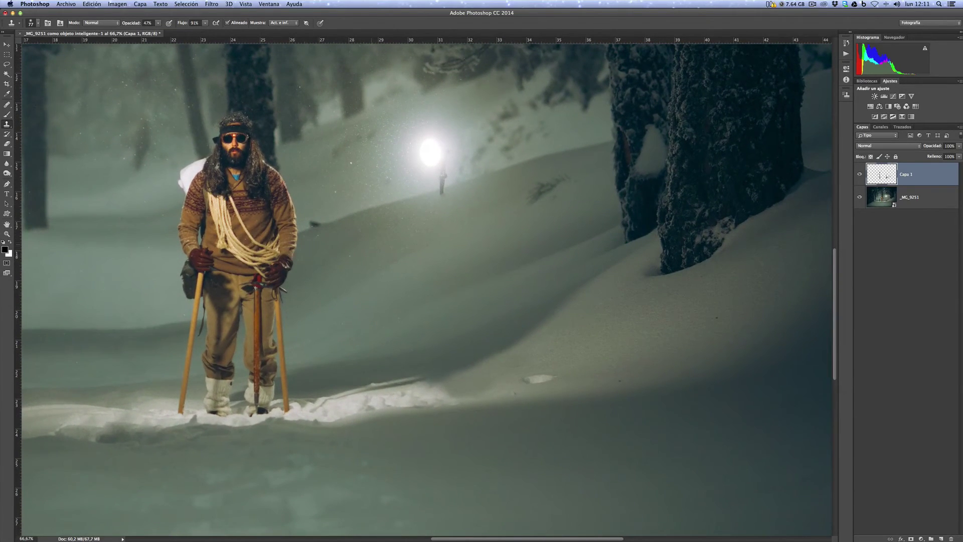
left_click(6, 173)
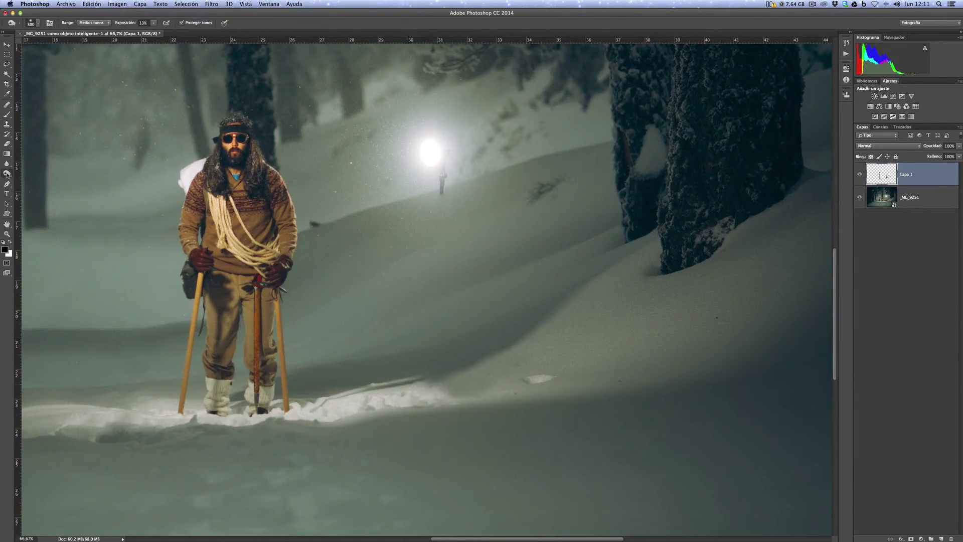
left_click(40, 172)
mouse_move(460, 357)
left_mouse_down()
mouse_move(466, 383)
mouse_move(454, 383)
mouse_move(483, 376)
left_mouse_up()
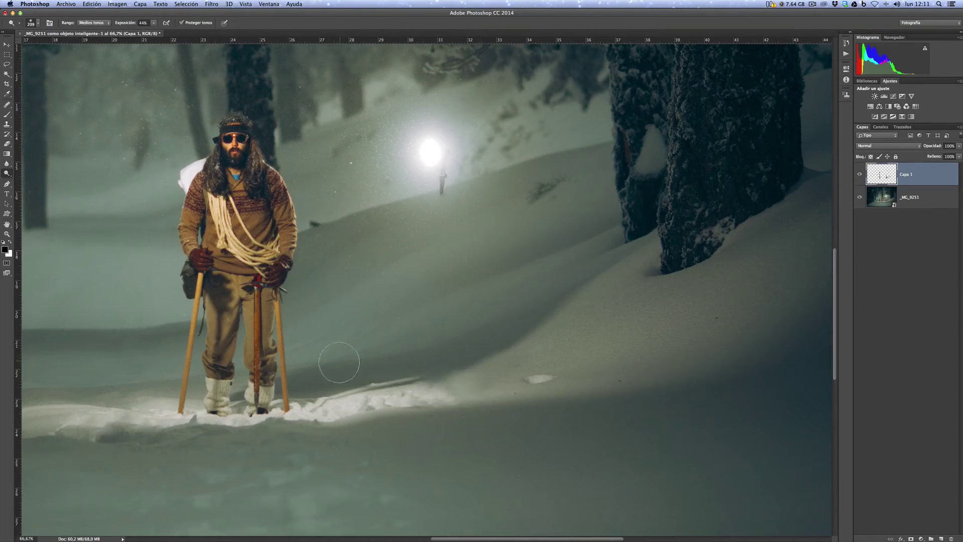
left_click_drag(352, 370, 353, 357)
key("super+z")
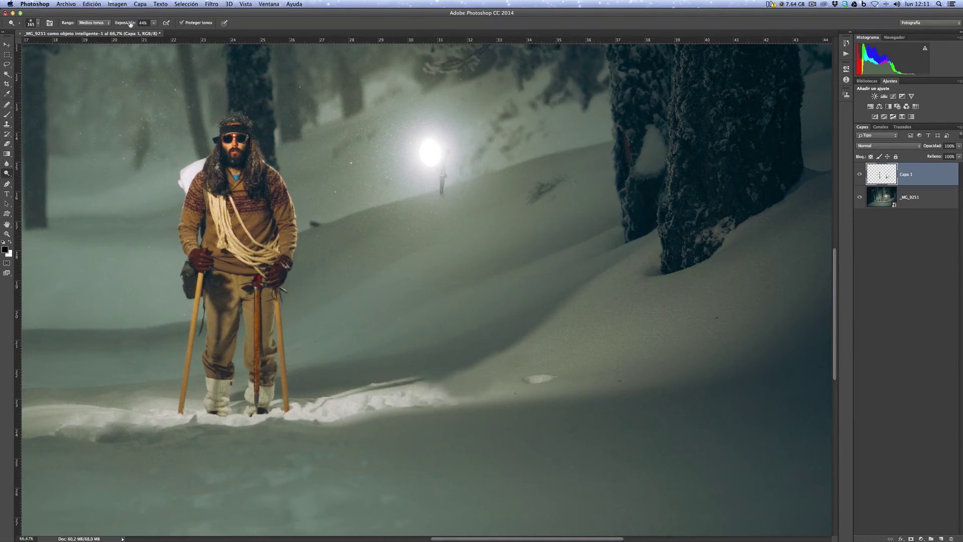
left_click_drag(133, 24, 120, 25)
mouse_move(440, 392)
left_mouse_down()
mouse_move(489, 382)
mouse_move(380, 401)
mouse_move(454, 364)
mouse_move(403, 383)
left_mouse_up()
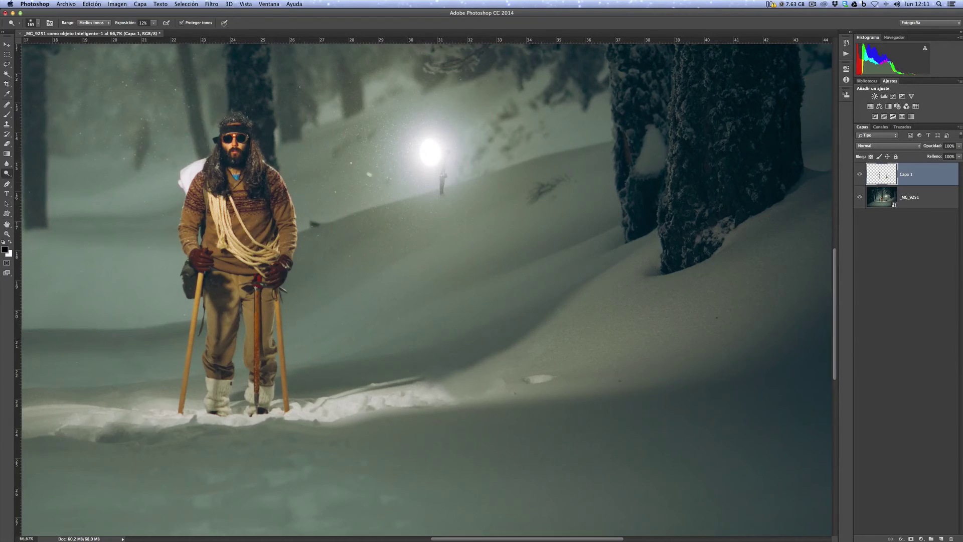
- Heal away the bright lamp and its stand on the snow slope with the Healing Brush, using nearby snow as the source
left_click_drag(374, 180, 324, 221)
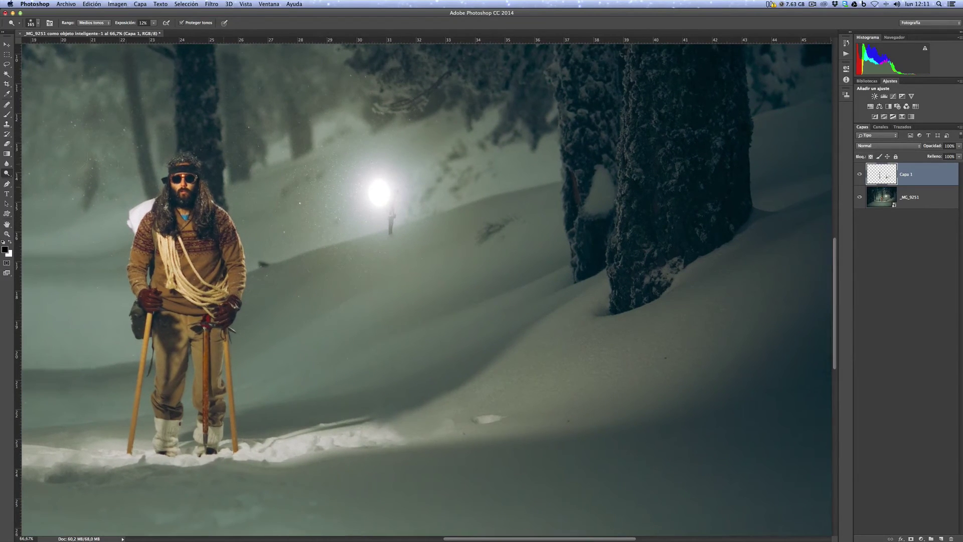
left_click(8, 105)
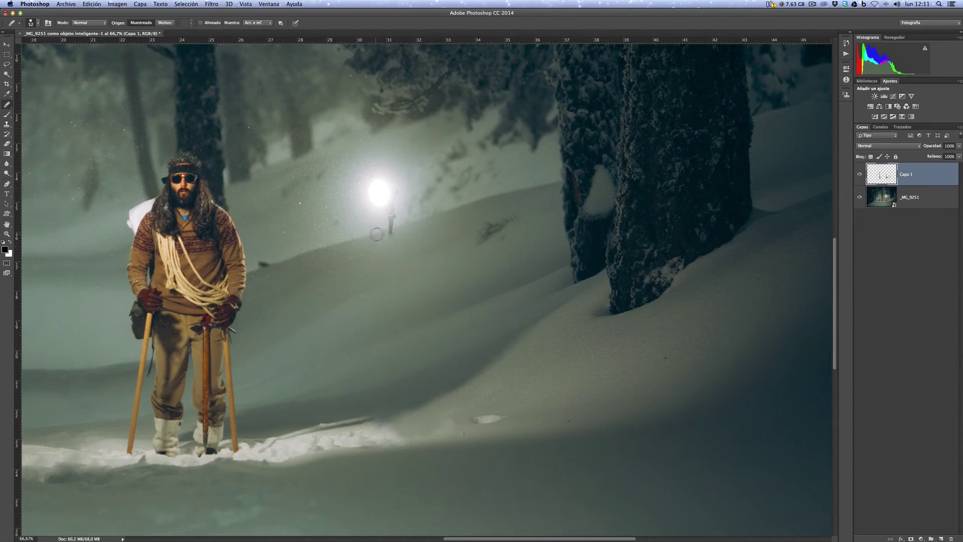
left_click(384, 232, "alt")
mouse_move(387, 231)
left_mouse_down()
mouse_move(383, 183)
mouse_move(370, 188)
mouse_move(378, 206)
mouse_move(381, 185)
mouse_move(378, 210)
mouse_move(395, 197)
mouse_move(387, 216)
left_mouse_up()
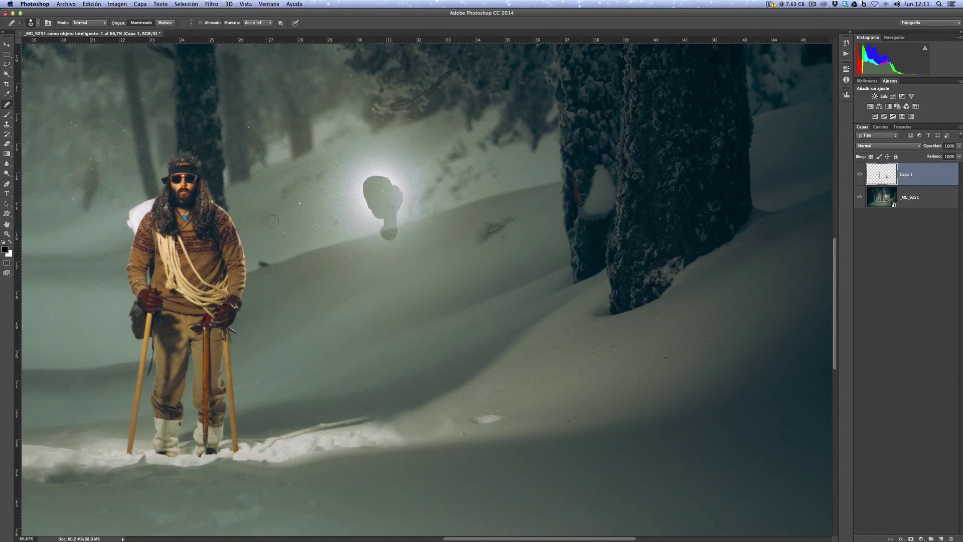
left_click_drag(324, 189, 338, 200)
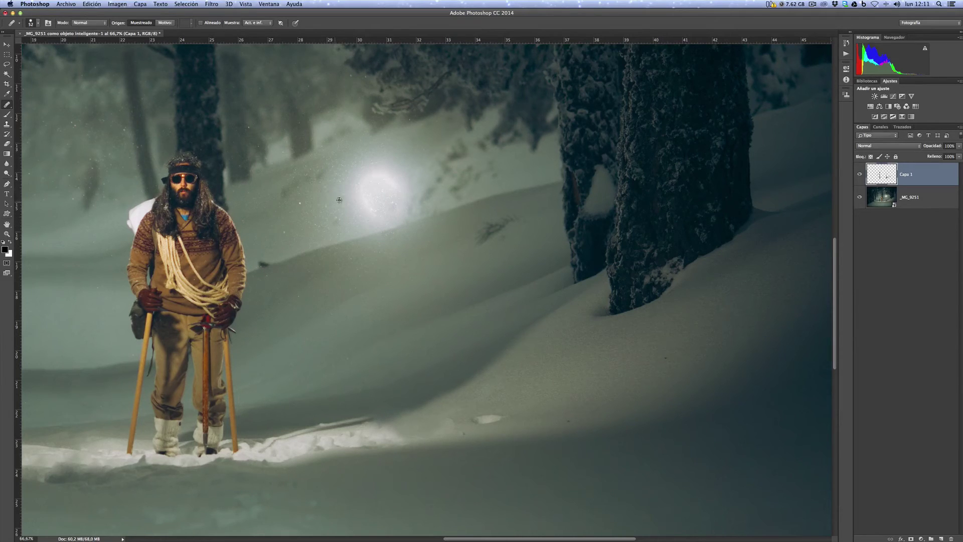
mouse_move(399, 189)
left_mouse_down()
mouse_move(376, 172)
mouse_move(355, 198)
mouse_move(357, 173)
mouse_move(408, 169)
mouse_move(394, 210)
left_mouse_up()
mouse_move(356, 177)
left_mouse_down()
mouse_move(359, 190)
mouse_move(357, 173)
mouse_move(379, 165)
mouse_move(359, 180)
left_mouse_up()
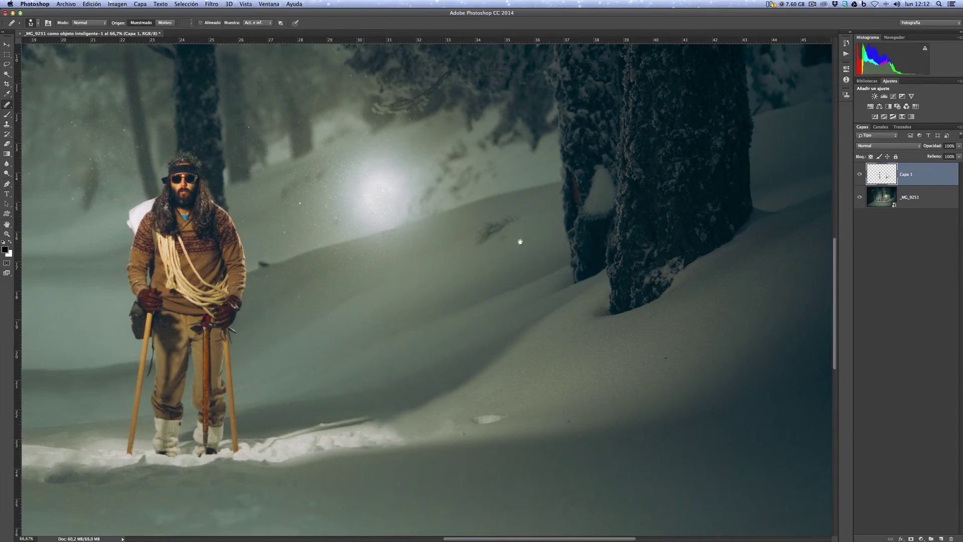
- Switch to the Burn tool and lower its exposure
scroll(518, 241, "left", 10)
scroll(518, 240, "down", 5)
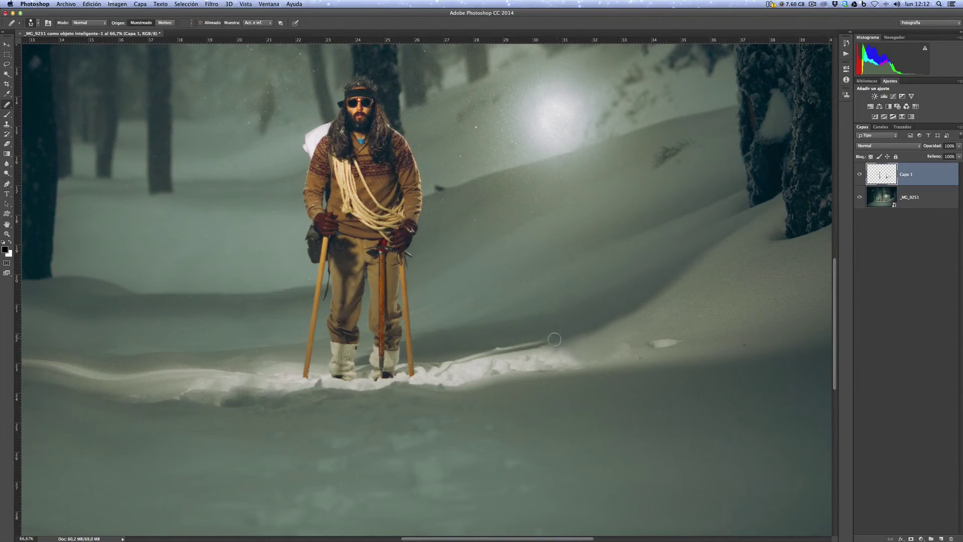
left_click(6, 173)
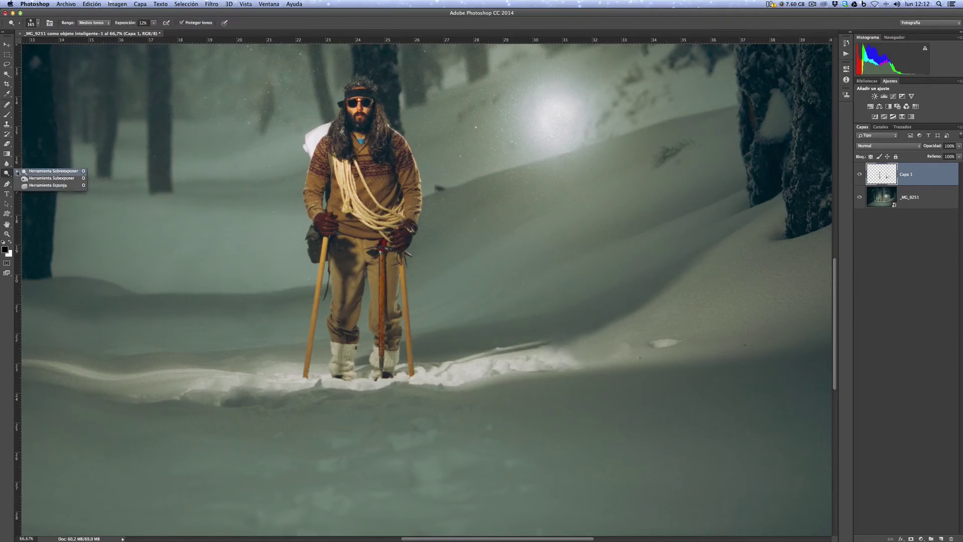
left_click(40, 179)
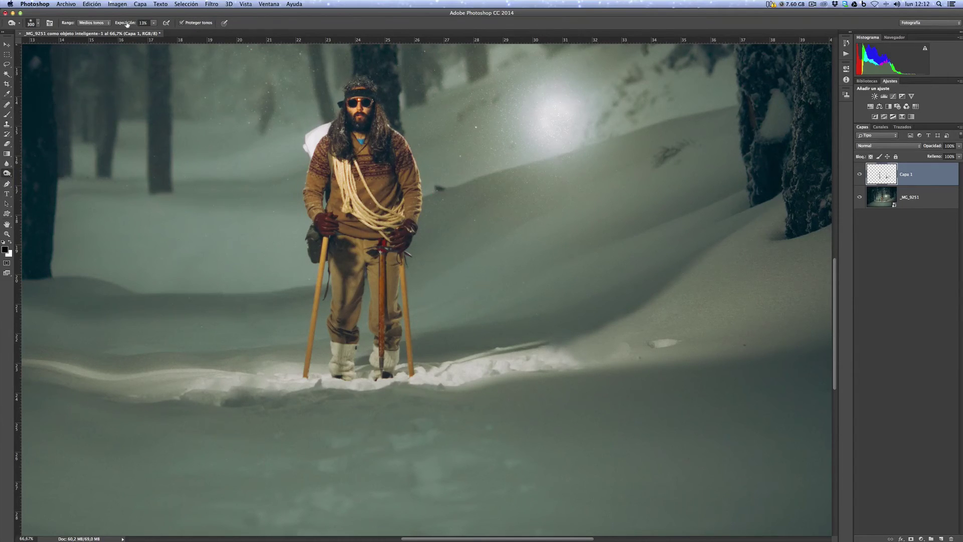
left_click_drag(127, 24, 124, 24)
left_click_drag(426, 285, 334, 363)
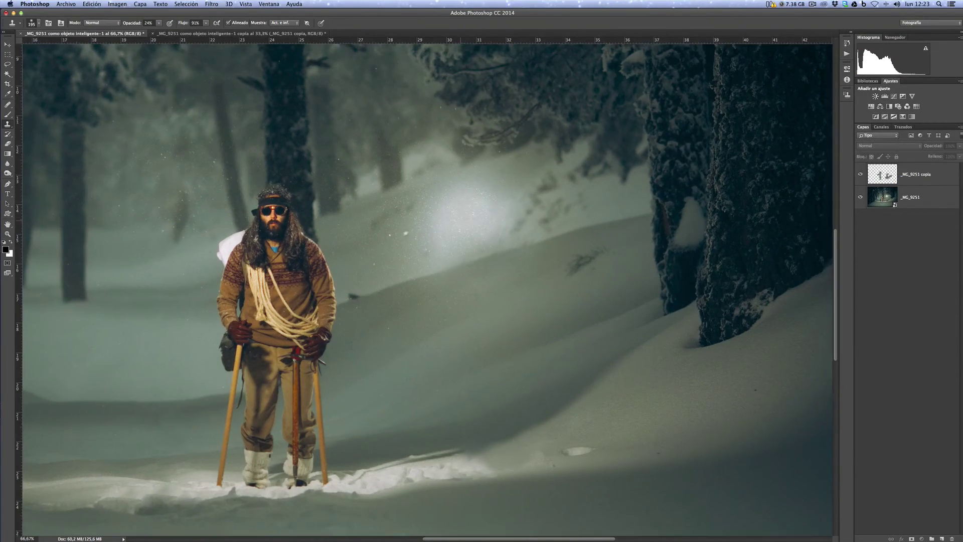
- Clone nearby snow over the lamp's remaining glow on the _MG_9251 copia layer with the Clone Stamp
key("alt+period")
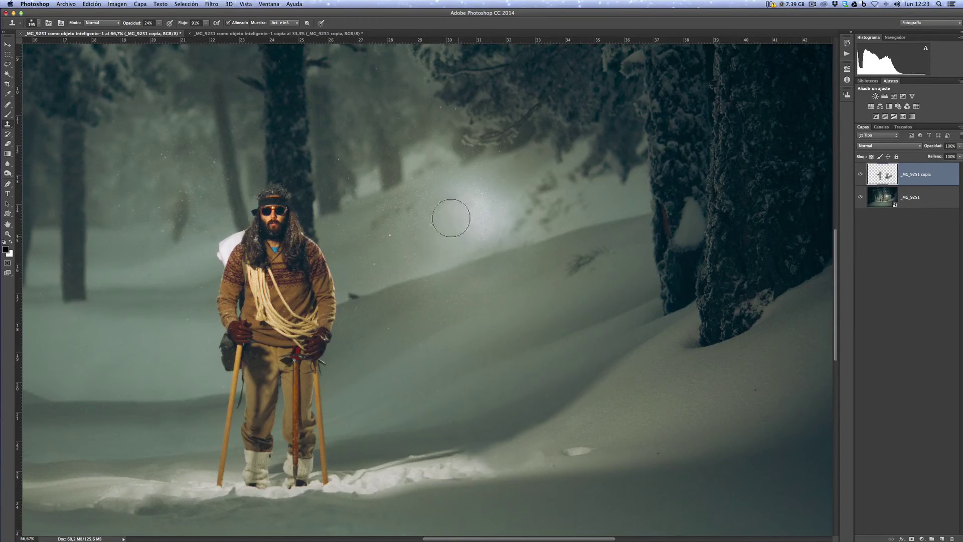
mouse_move(414, 251)
left_mouse_down()
mouse_move(453, 203)
mouse_move(447, 193)
mouse_move(444, 227)
mouse_move(415, 250)
mouse_move(483, 223)
mouse_move(468, 219)
mouse_move(486, 208)
mouse_move(398, 253)
left_mouse_up()
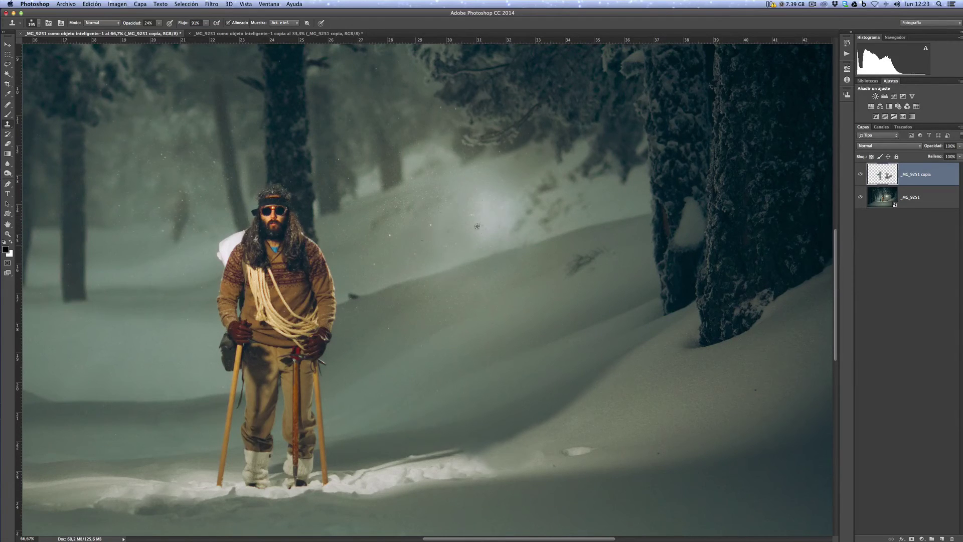
left_click(477, 226, "alt")
mouse_move(479, 223)
left_mouse_down()
mouse_move(477, 194)
mouse_move(445, 207)
mouse_move(485, 207)
mouse_move(487, 219)
mouse_move(488, 209)
mouse_move(480, 206)
mouse_move(488, 214)
mouse_move(478, 234)
mouse_move(393, 247)
mouse_move(482, 238)
mouse_move(446, 219)
left_mouse_up()
left_click(388, 248, "alt")
left_click_drag(366, 233, 361, 233)
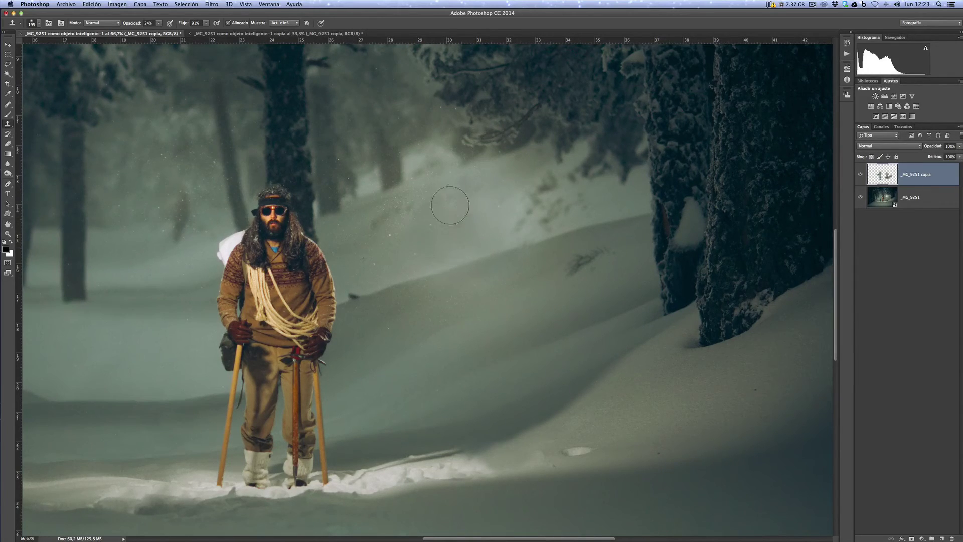
- Try further clone strokes across the slope around the former glow, and undo them
left_click_drag(447, 189, 594, 195)
mouse_move(415, 260)
left_mouse_down()
mouse_move(401, 236)
mouse_move(406, 219)
mouse_move(468, 192)
mouse_move(444, 197)
left_mouse_up()
key("super+alt+z")
key("super+alt+z")
key("super+alt+z")
key("super+alt+z")
key("super+alt+z")
- Try to heal the bright patch left on the slope with the Healing Brush, and undo the attempt
left_click(7, 105)
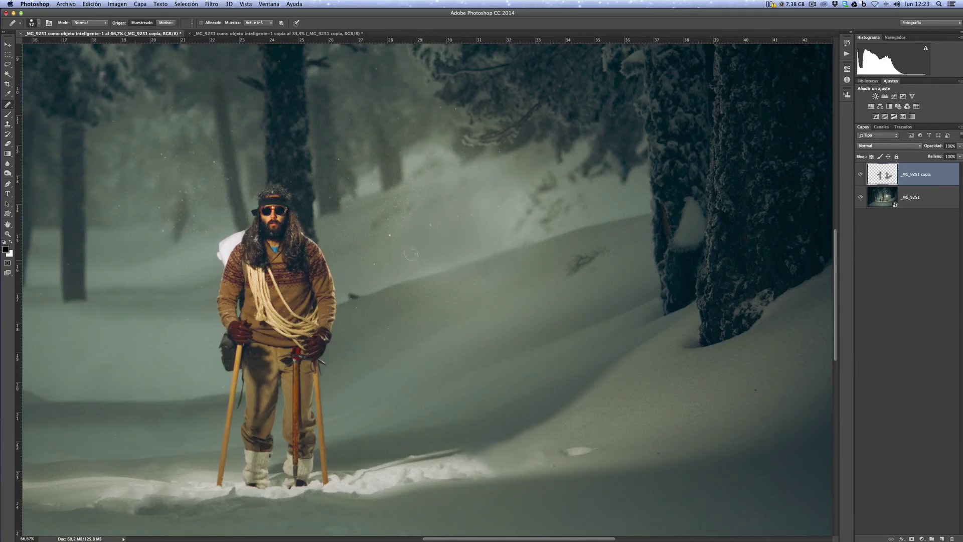
key("super+shift+z")
key("super+z")
left_click(466, 201)
left_click(722, 242)
key("super+z")
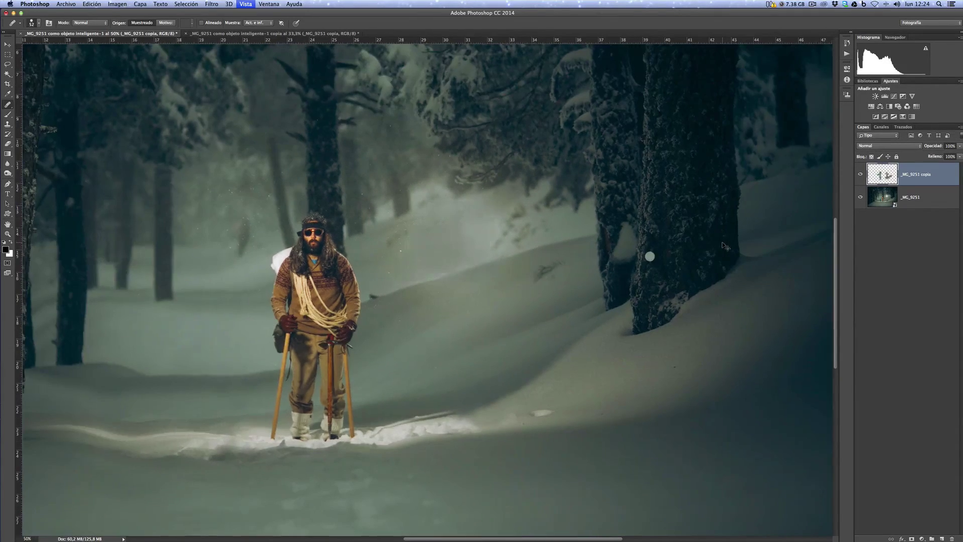
- Clone texture from the slope over the smooth snow where the lamp stood
key("super+minus")
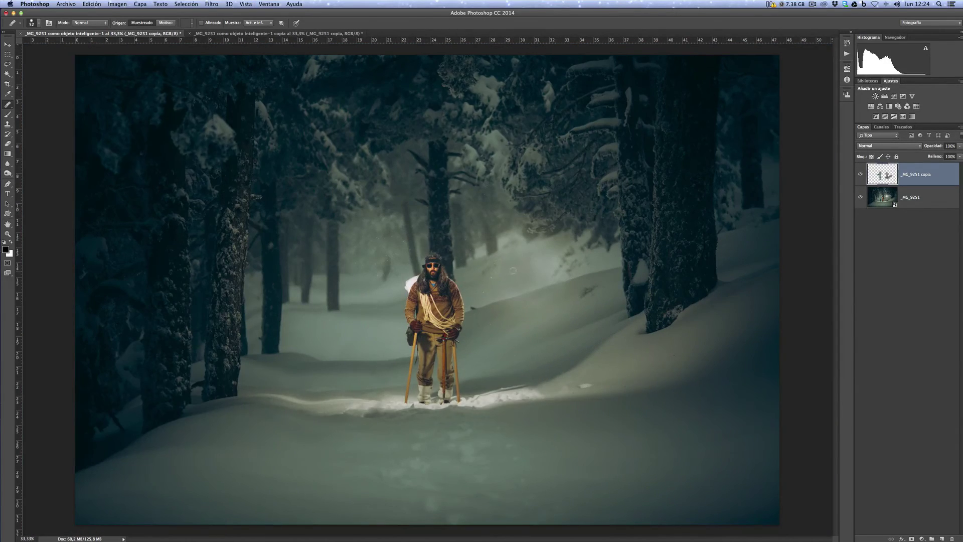
left_click(8, 124)
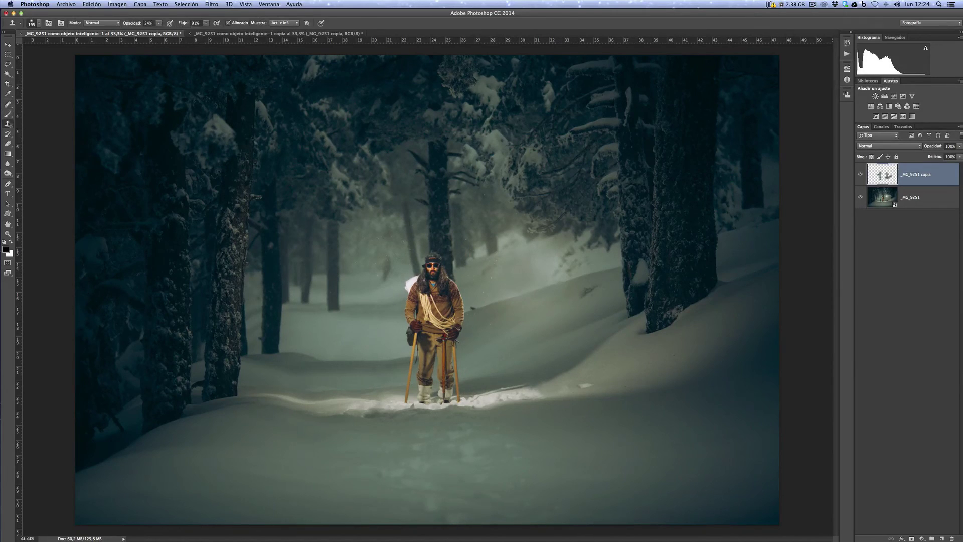
left_click(519, 273, "alt")
left_click_drag(545, 261, 538, 263)
- Choose the Patch tool in Normal mode and select the _MG_9251 layer
key("j")
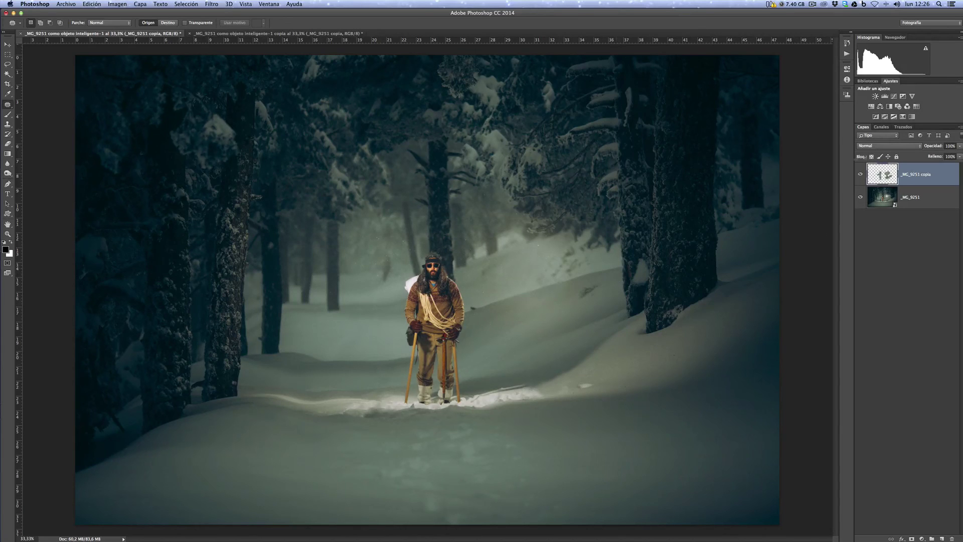
key("super+minus")
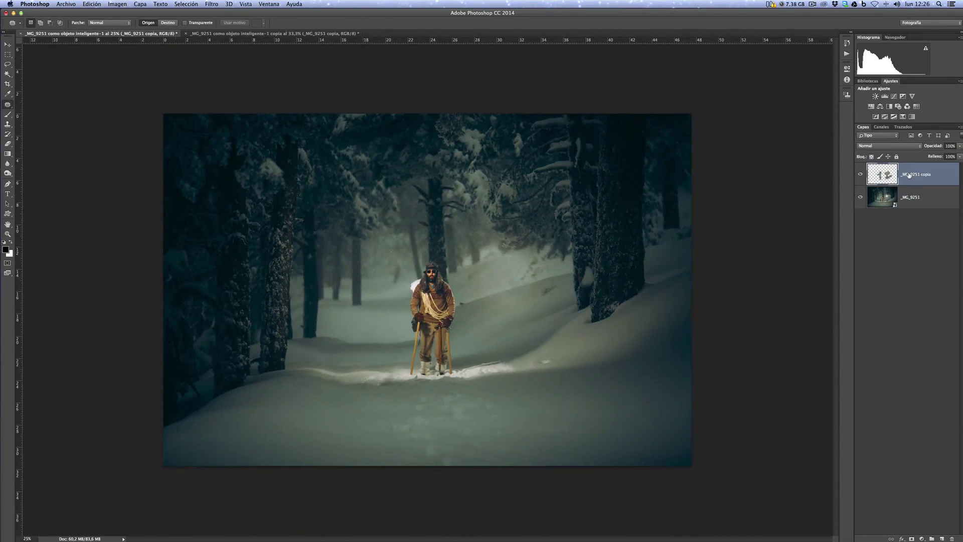
key("super+plus")
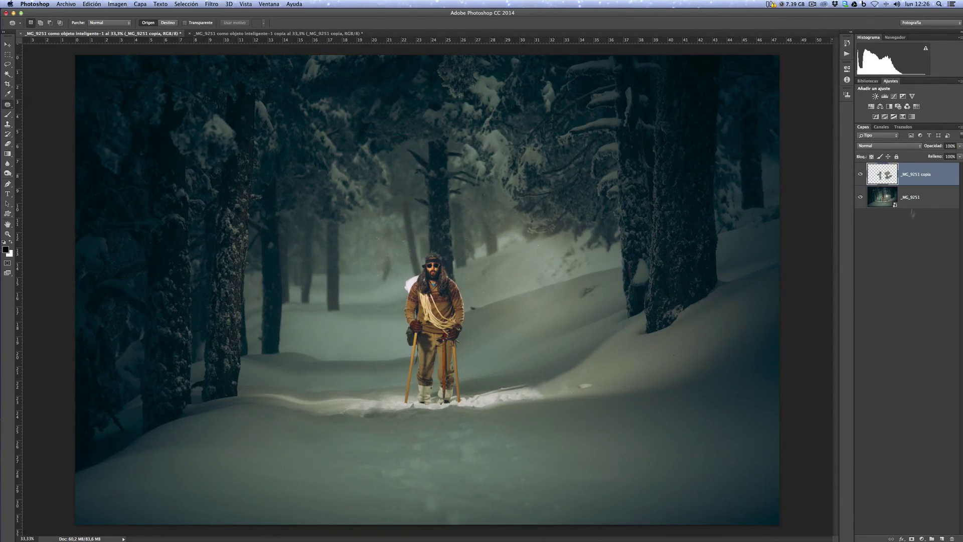
left_click(920, 199)
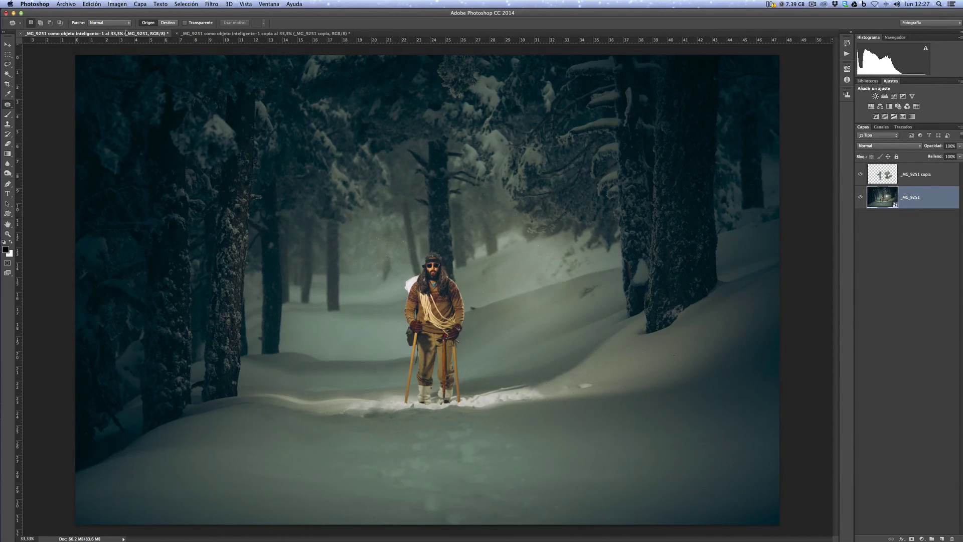
left_click(127, 23)
left_click(108, 28)
left_click(127, 22)
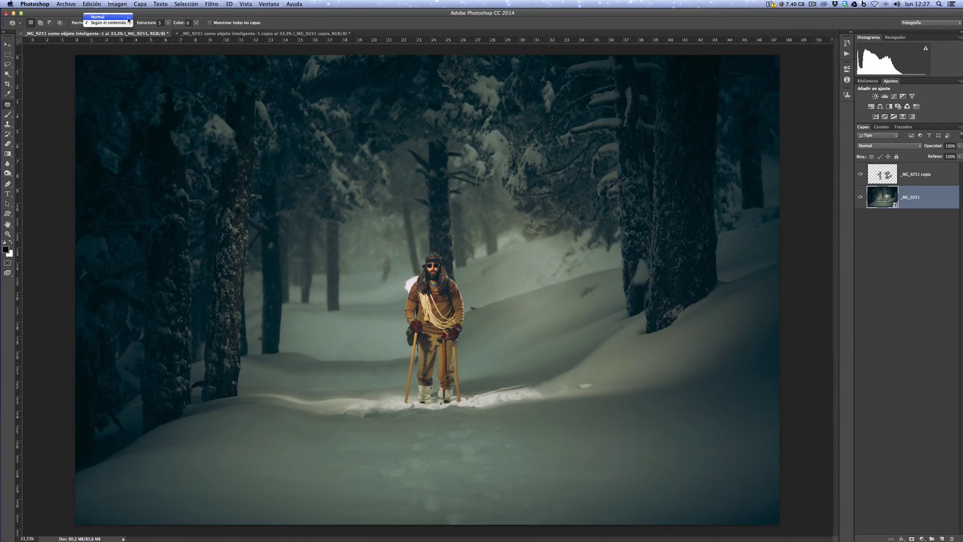
left_click(127, 17)
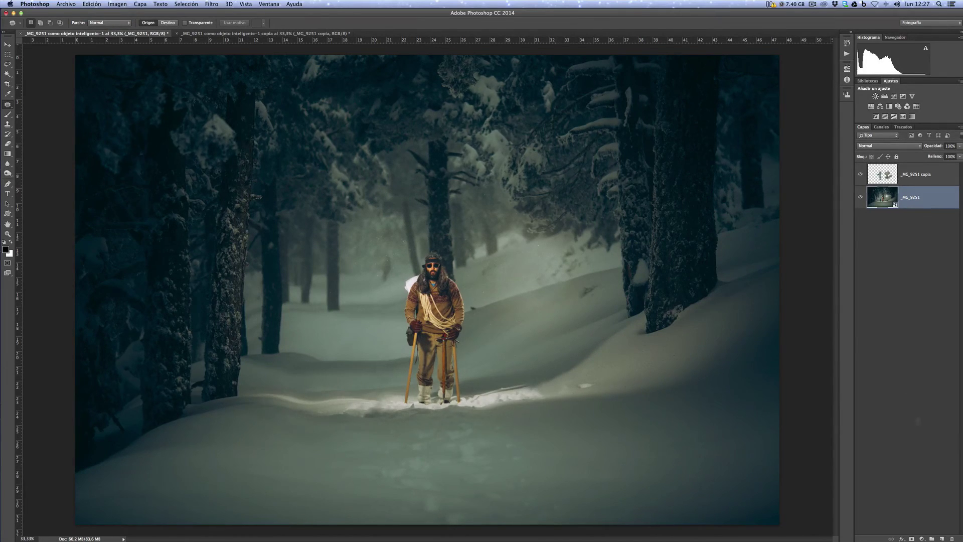
- Try to patch the marked snow in front of the man on a new empty layer, and undo the attempt
key("super+alt+shift+n")
mouse_move(507, 424)
left_mouse_down()
mouse_move(360, 439)
mouse_move(370, 508)
mouse_move(557, 537)
mouse_move(505, 446)
mouse_move(508, 425)
left_mouse_up()
left_click_drag(474, 491, 471, 482)
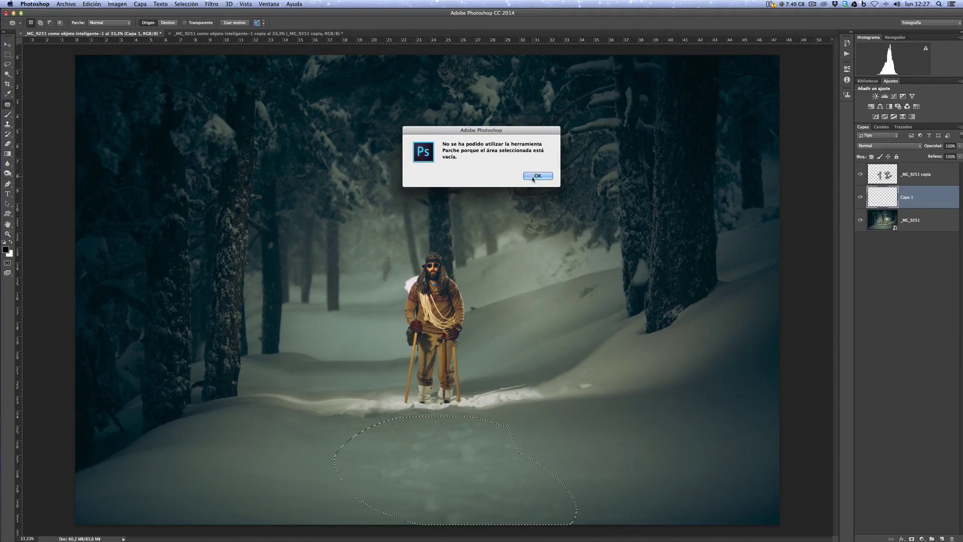
key("Return")
left_click(925, 217)
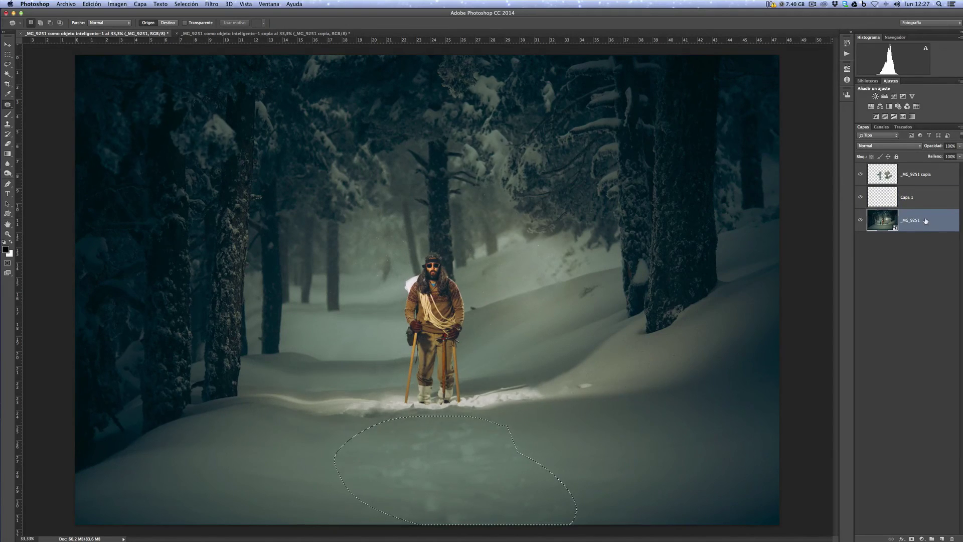
key("super+alt+z")
key("super+alt+z")
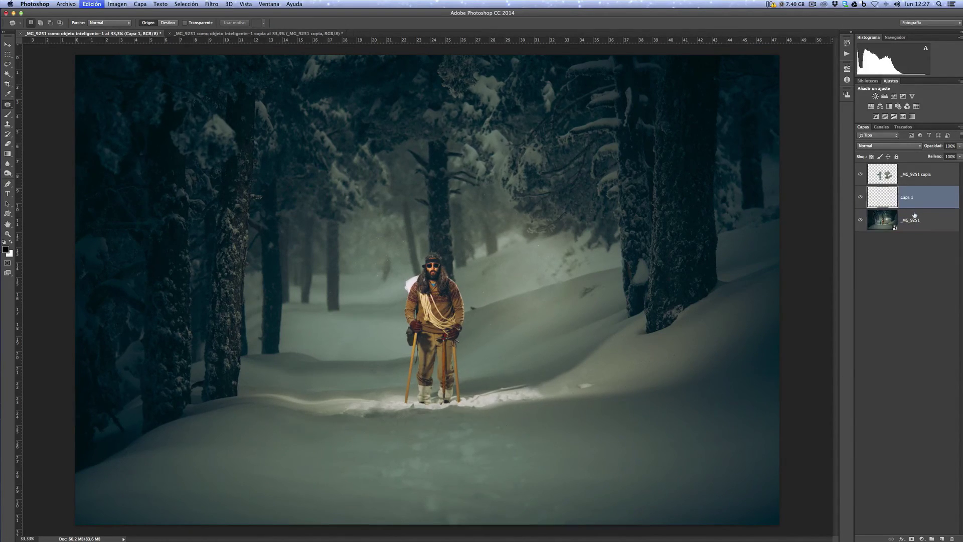
- Duplicate the _MG_9251 layer and rasterize the duplicate
left_click(928, 205)
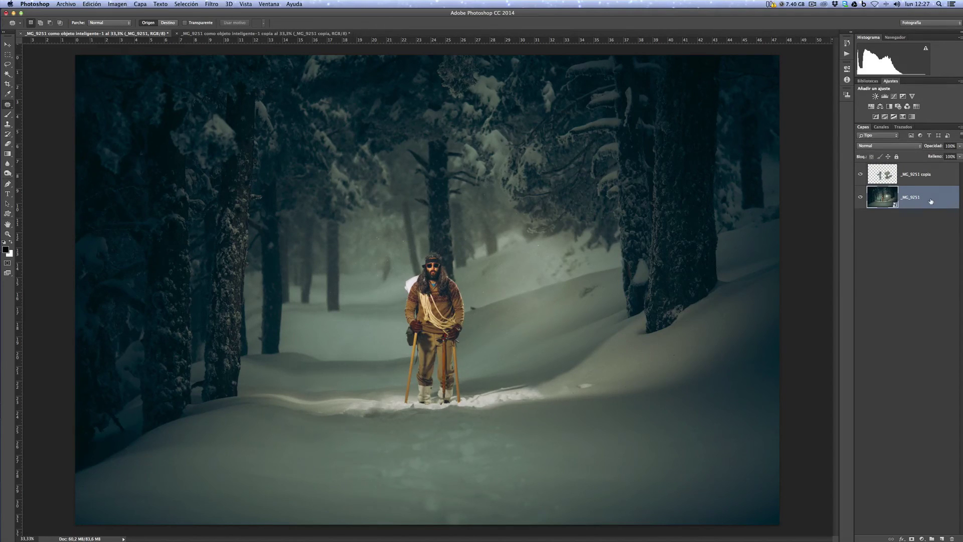
right_click(933, 199)
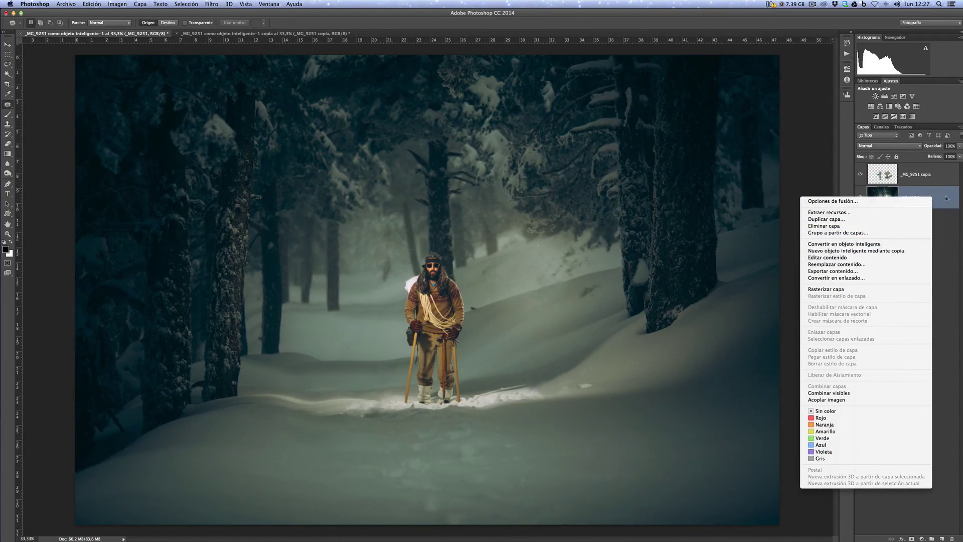
left_click(945, 200)
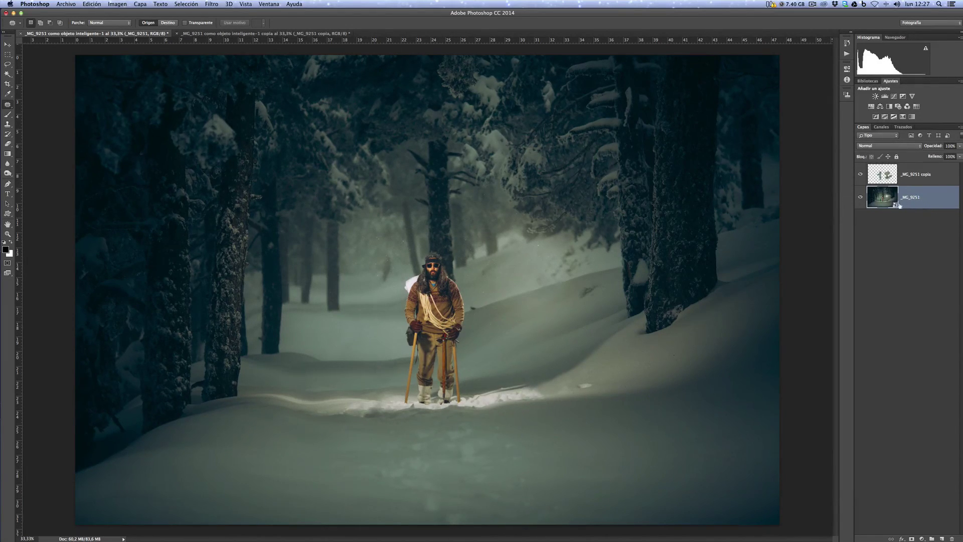
key("super+j")
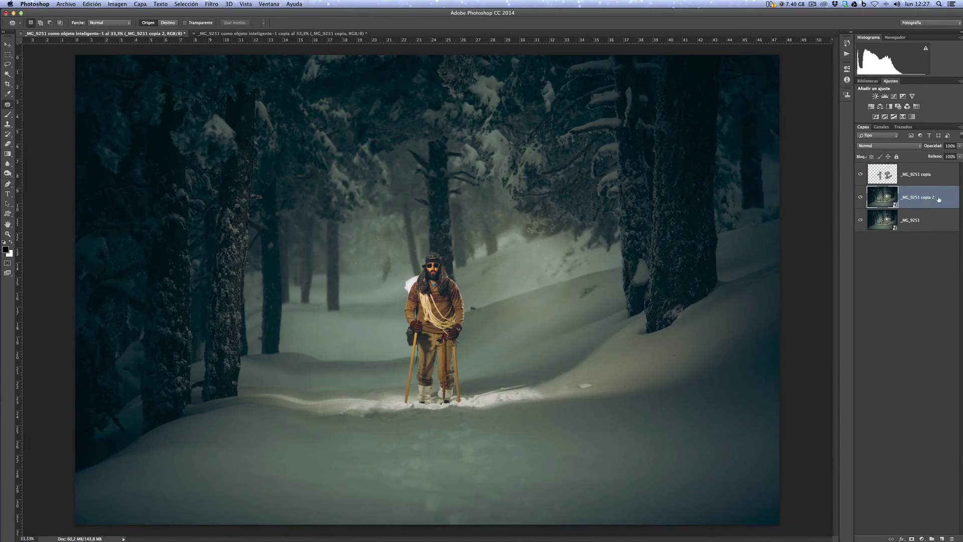
right_click(941, 201)
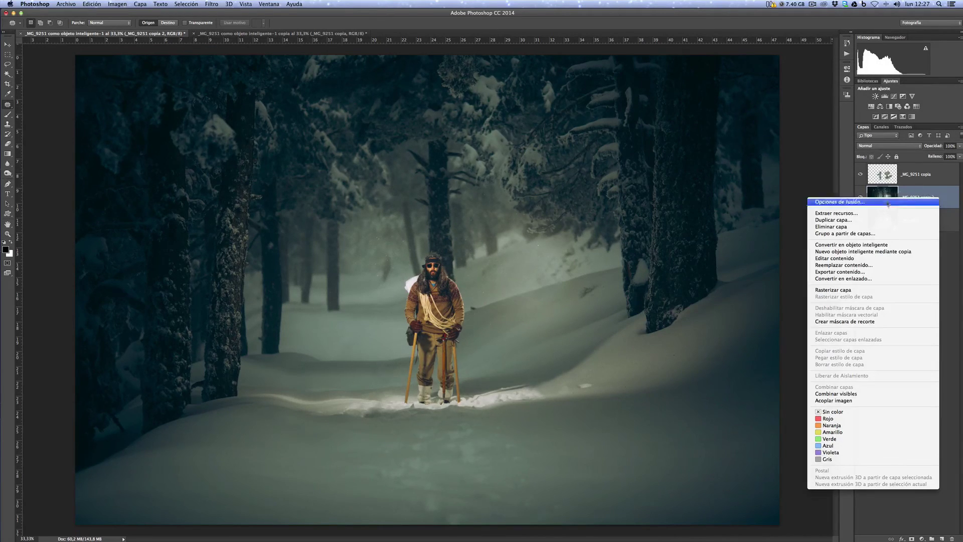
left_click(855, 290)
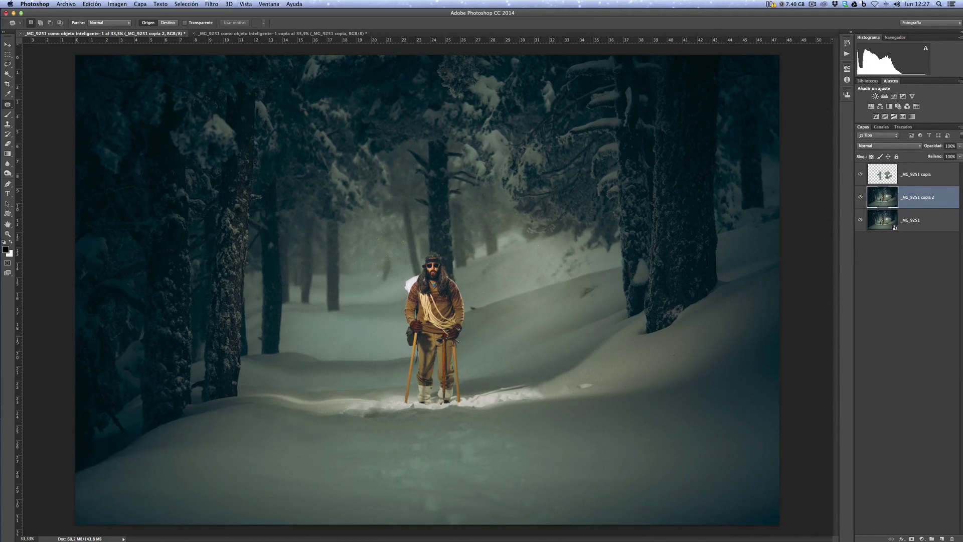
- Patch the marked snow in front of the man with clean snow from beside it, and clear the selection
left_click_drag(482, 415, 405, 431)
mouse_move(386, 499)
left_mouse_down()
mouse_move(417, 526)
mouse_move(571, 533)
mouse_move(557, 496)
mouse_move(505, 427)
left_mouse_up()
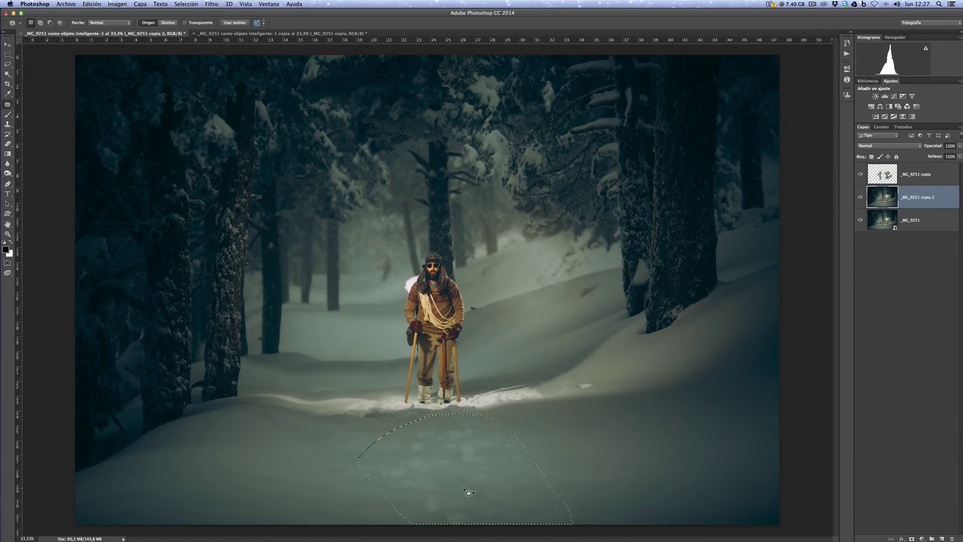
left_click_drag(469, 491, 646, 490)
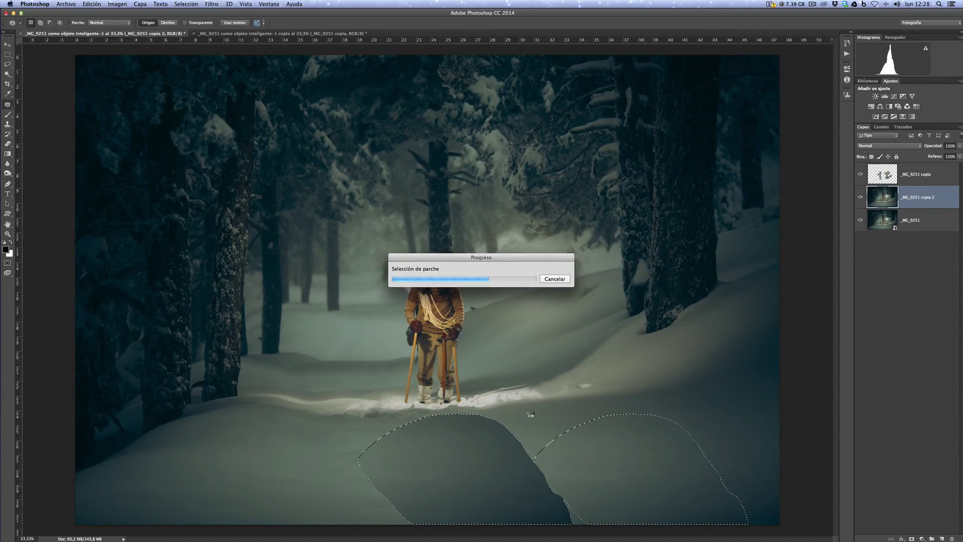
key("super+d")
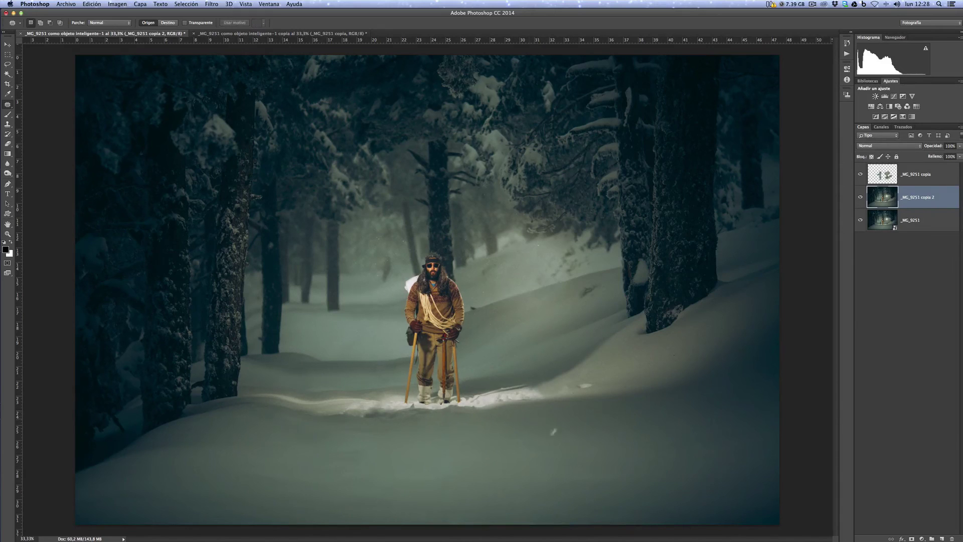
- Patch the remaining marks along the upper edge of the foreground snow, just below the man's feet
mouse_move(376, 441)
left_mouse_down()
mouse_move(384, 449)
mouse_move(334, 448)
mouse_move(367, 446)
mouse_move(357, 474)
mouse_move(362, 460)
mouse_move(342, 455)
left_mouse_up()
left_click(537, 182)
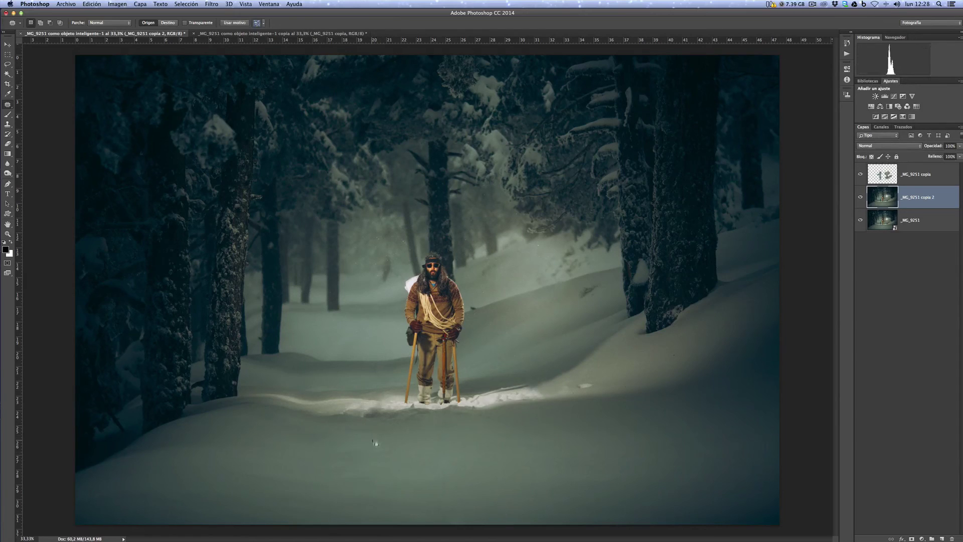
key("super+d")
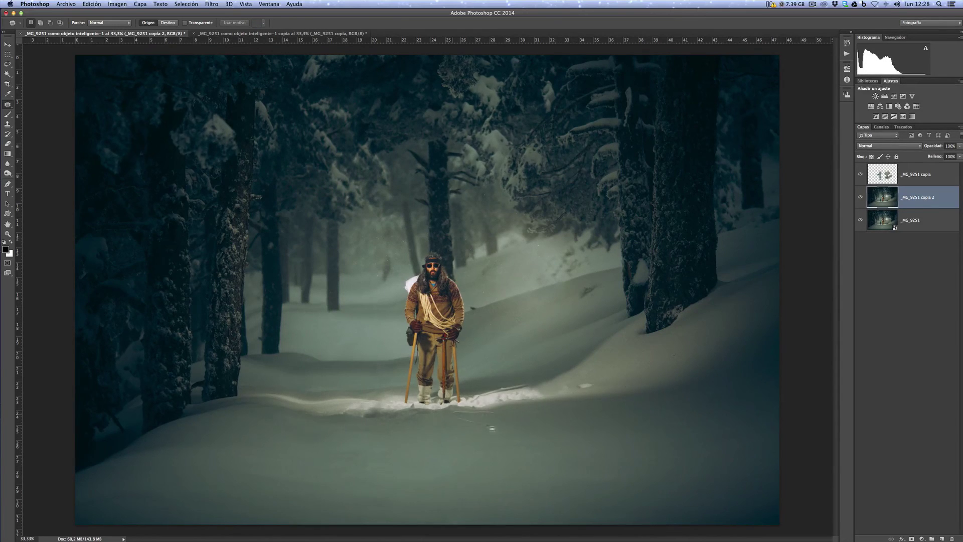
mouse_move(417, 418)
left_mouse_down()
mouse_move(380, 422)
mouse_move(398, 430)
mouse_move(417, 418)
left_mouse_up()
key("super+d")
- Select the _MG_9251 copia and _MG_9251 copia 2 layers and merge a copy of them into a new layer on top
left_click(926, 177)
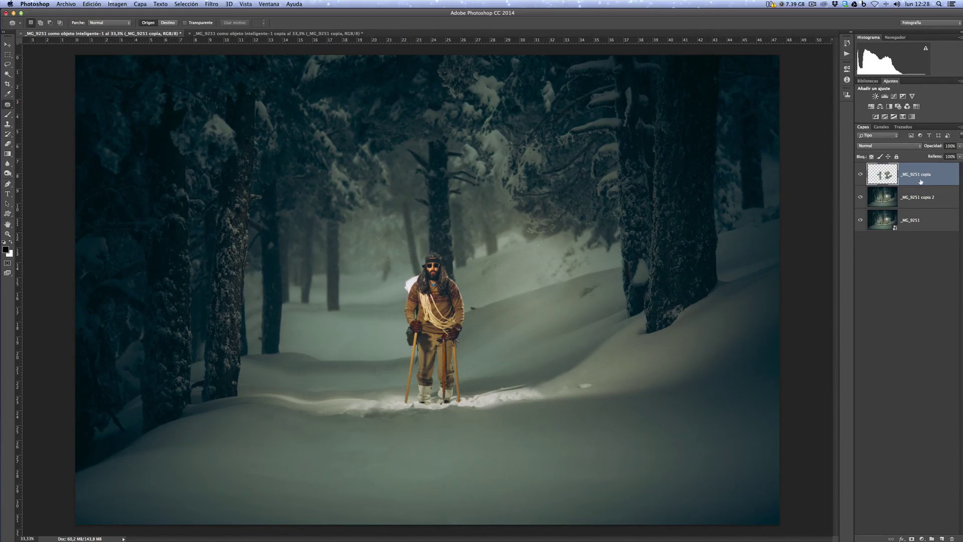
left_click(917, 198, "shift")
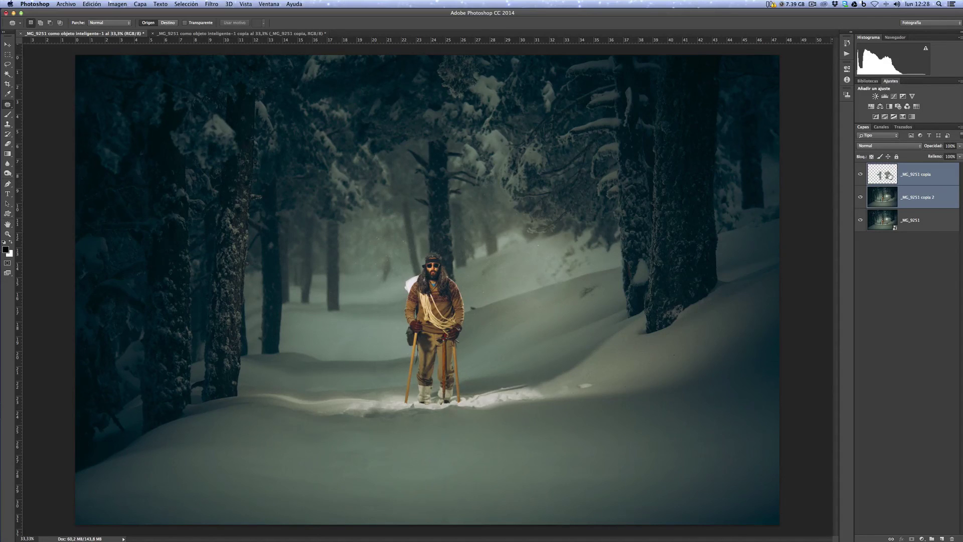
key("super+alt+shift+e")
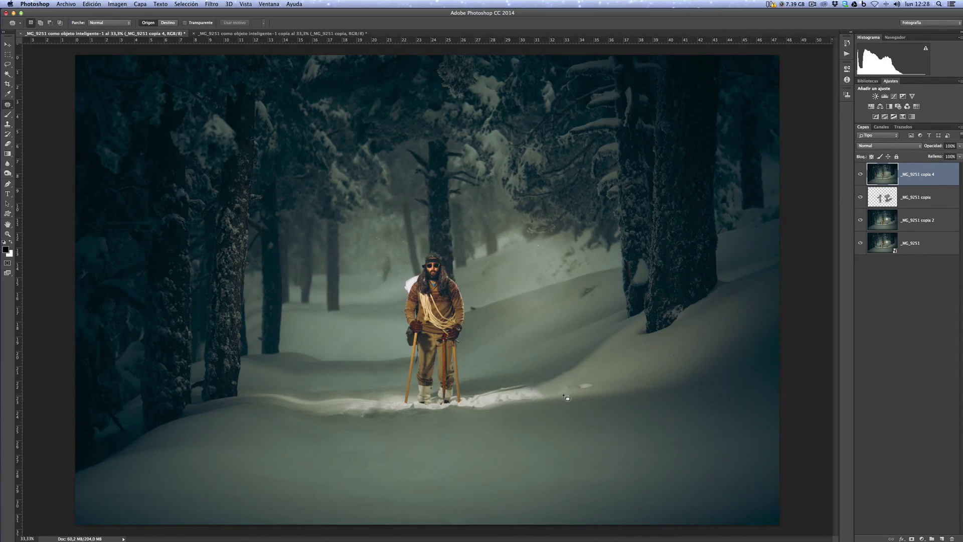
- Patch the leftover blemishes on the snowy slope beside the man, from the lit path up to the bright area under the trees
mouse_move(567, 398)
left_mouse_down()
mouse_move(571, 390)
mouse_move(546, 404)
mouse_move(571, 386)
left_mouse_up()
left_click_drag(564, 395, 596, 419)
key("super+d")
mouse_move(534, 298)
left_mouse_down()
mouse_move(543, 303)
mouse_move(531, 306)
left_mouse_up()
key("super+d")
mouse_move(506, 258)
left_mouse_down()
mouse_move(491, 288)
mouse_move(508, 273)
mouse_move(482, 293)
mouse_move(511, 287)
left_mouse_up()
key("super+d")
key("super+d")
mouse_move(547, 246)
left_mouse_down()
mouse_move(532, 255)
mouse_move(527, 278)
mouse_move(544, 258)
mouse_move(511, 280)
left_mouse_up()
key("super+d")
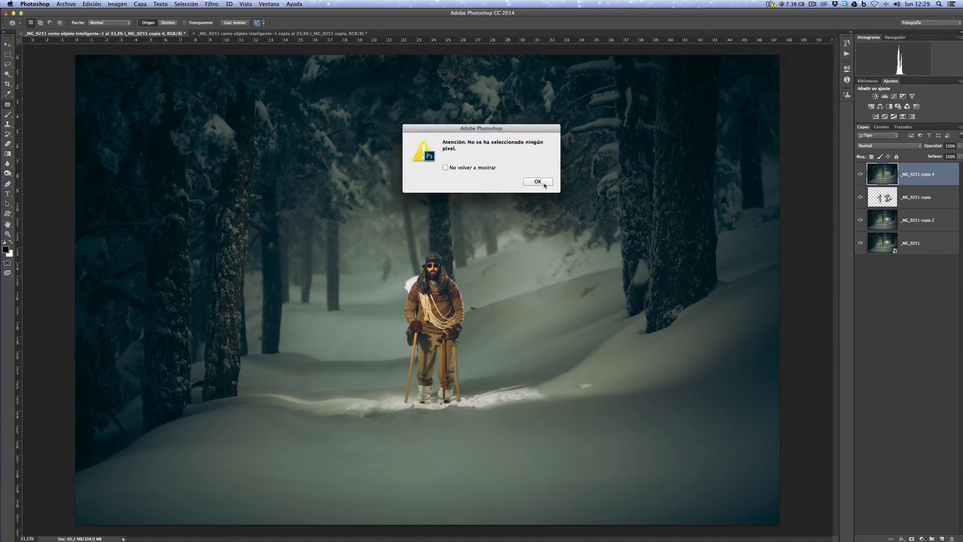
left_click(538, 182)
- Try to patch the lit snow edge near the man's feet, and undo the attempt
mouse_move(389, 420)
left_mouse_down()
mouse_move(382, 428)
mouse_move(379, 416)
mouse_move(374, 426)
mouse_move(367, 419)
left_mouse_up()
left_click_drag(374, 418, 347, 432)
key("super+d")
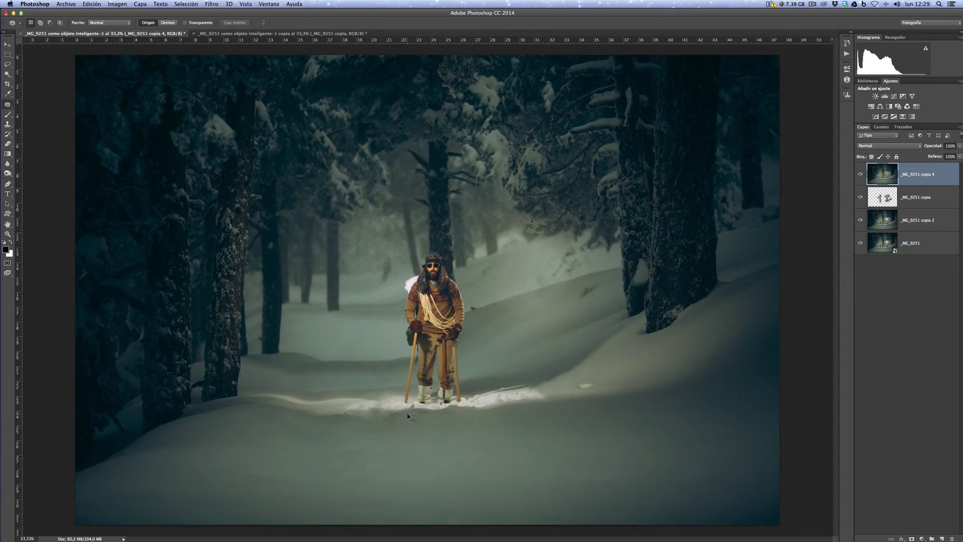
key("super+z")
key("alt+super+z")
key("alt+super+z")
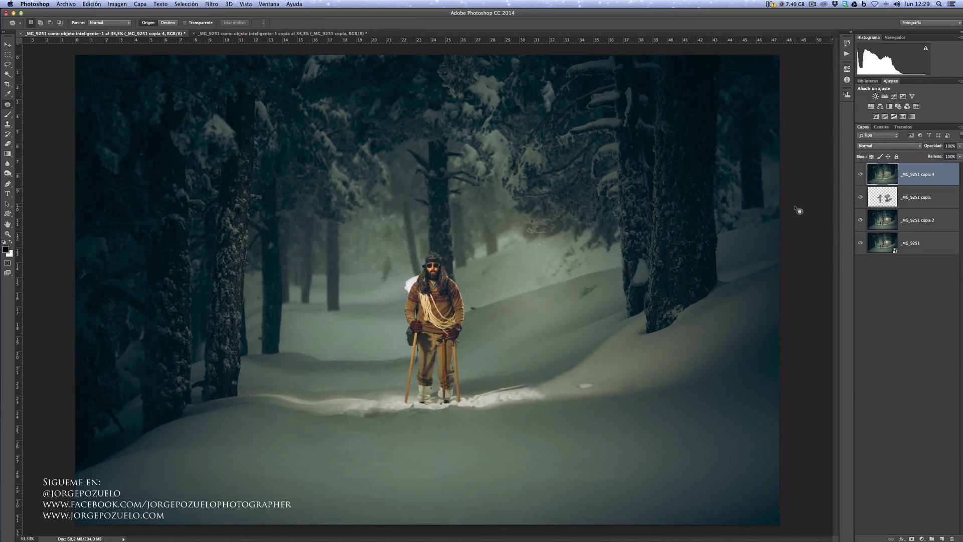
- Compare the original photo with the finished retouch by switching between the first and latest history states
key("super+minus")
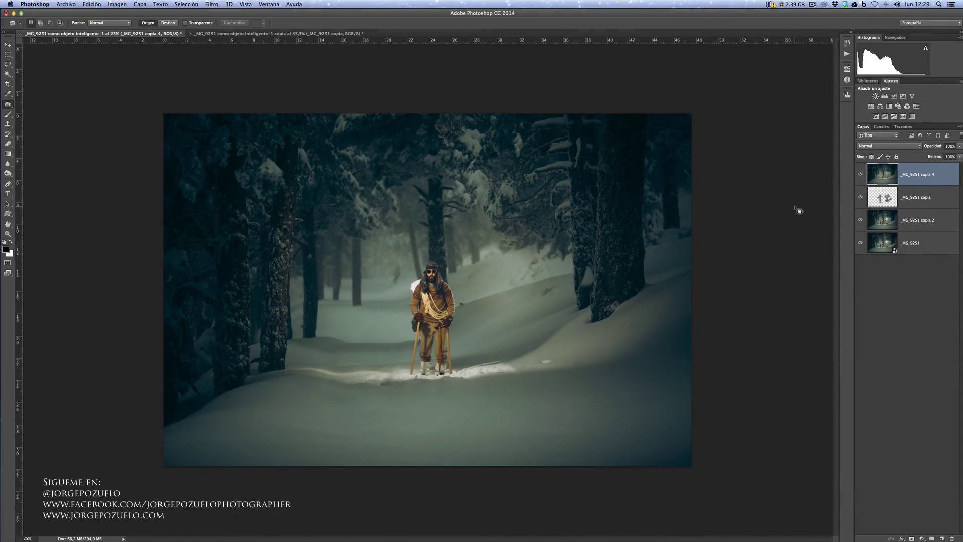
left_click(846, 42)
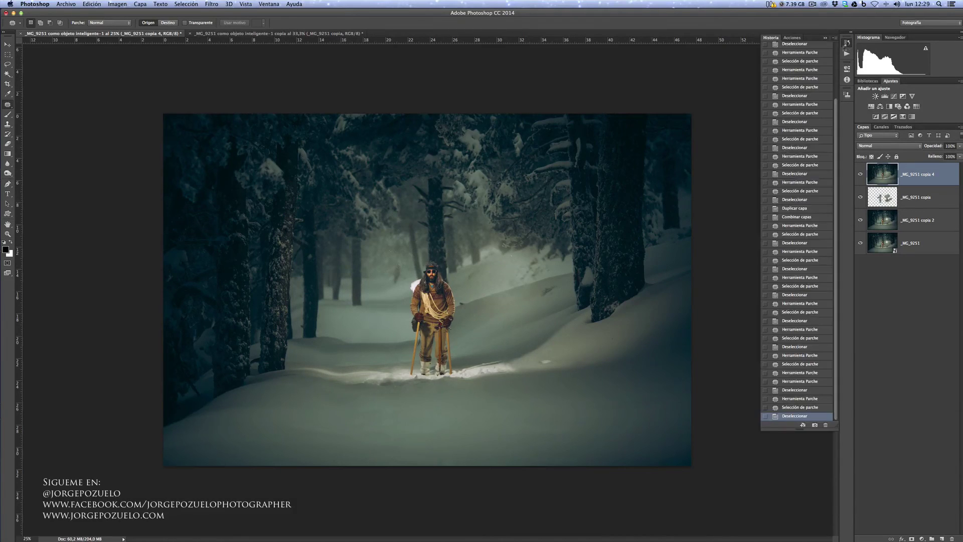
scroll(835, 103, "up", 5)
left_click(793, 47)
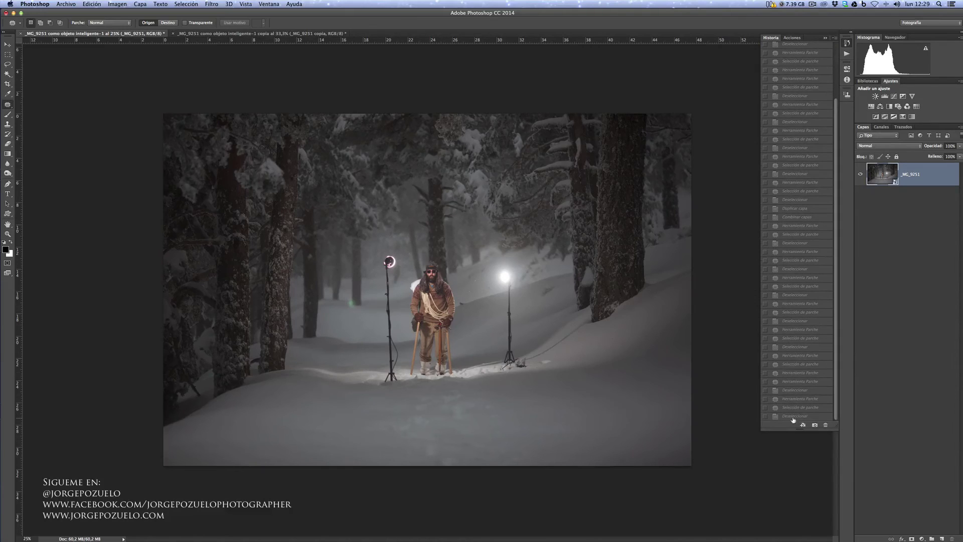
left_click(792, 416)
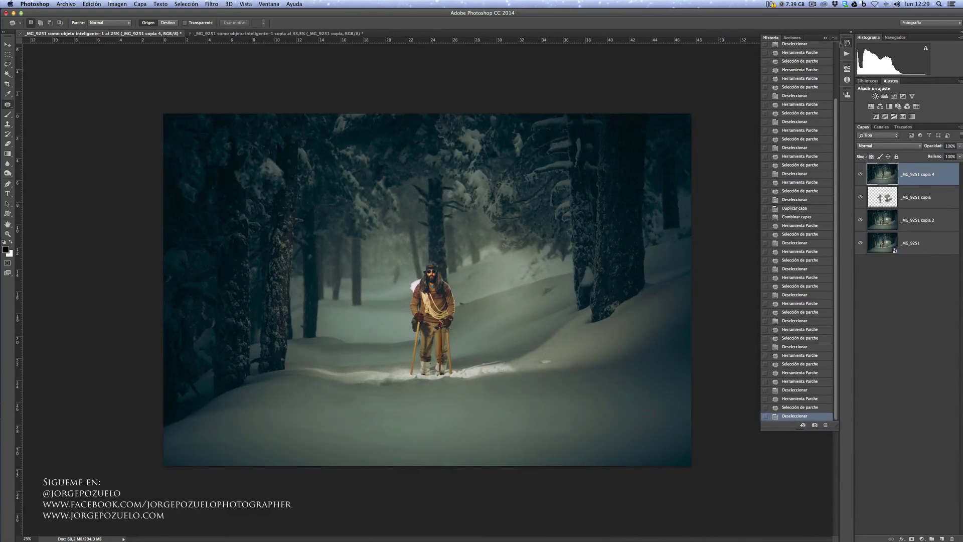
left_click(847, 43)
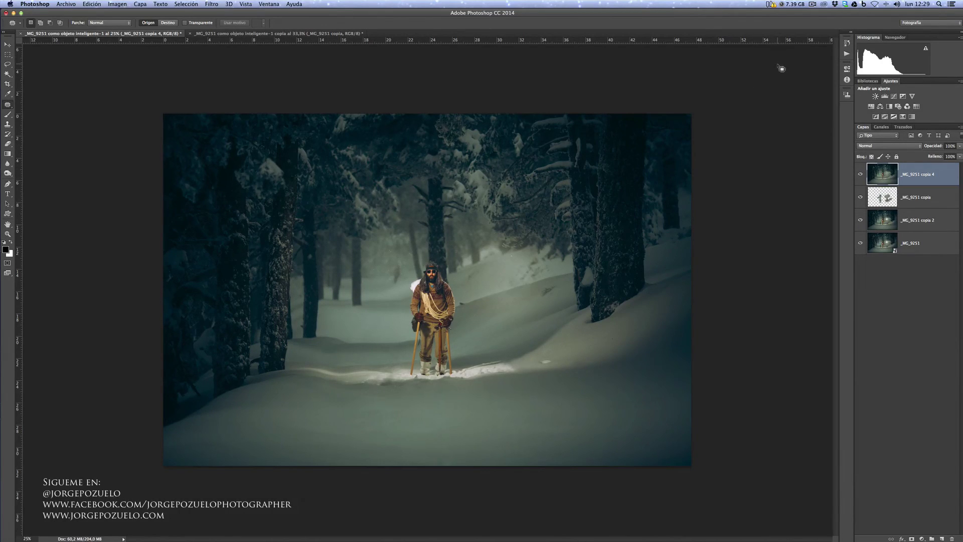
left_click(847, 43)
scroll(802, 200, "up", 10)
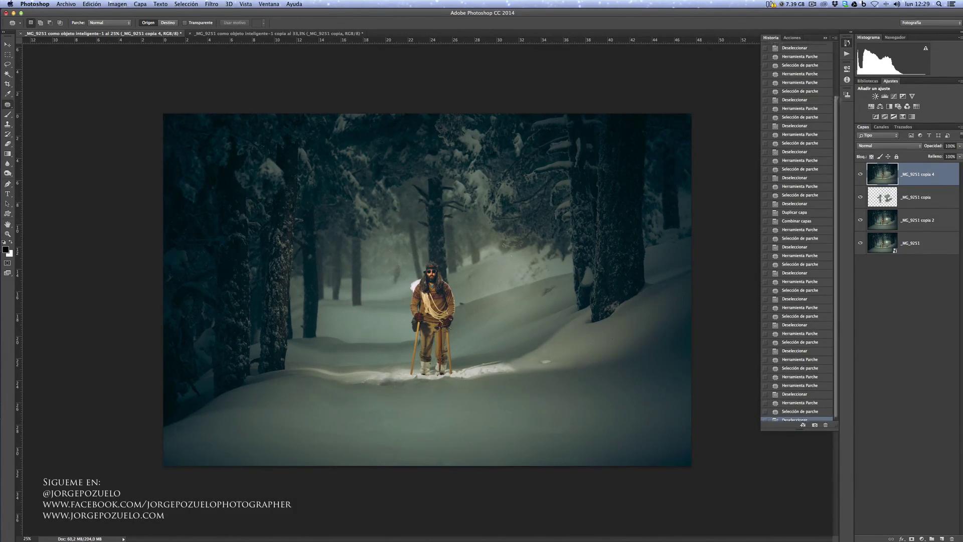
left_click(831, 46)
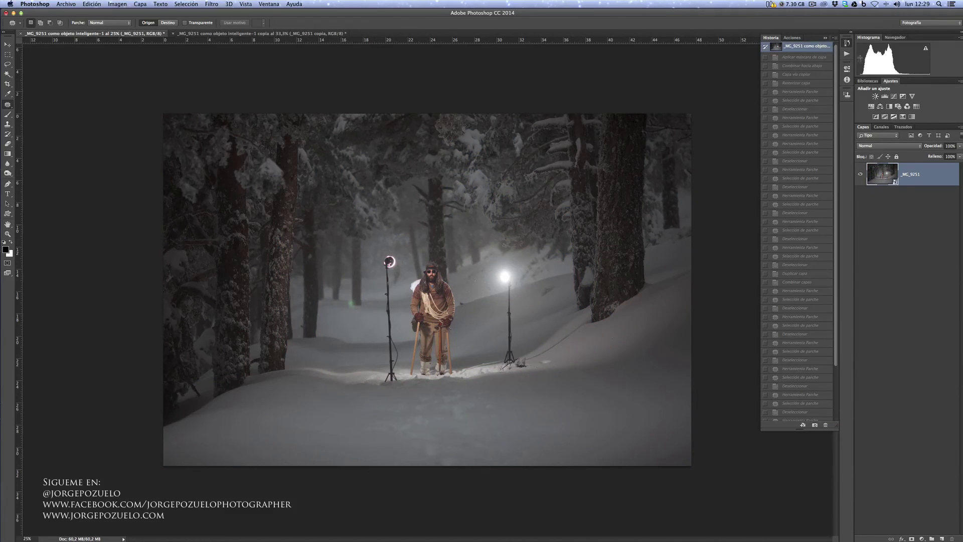
scroll(837, 68, "down", 3)
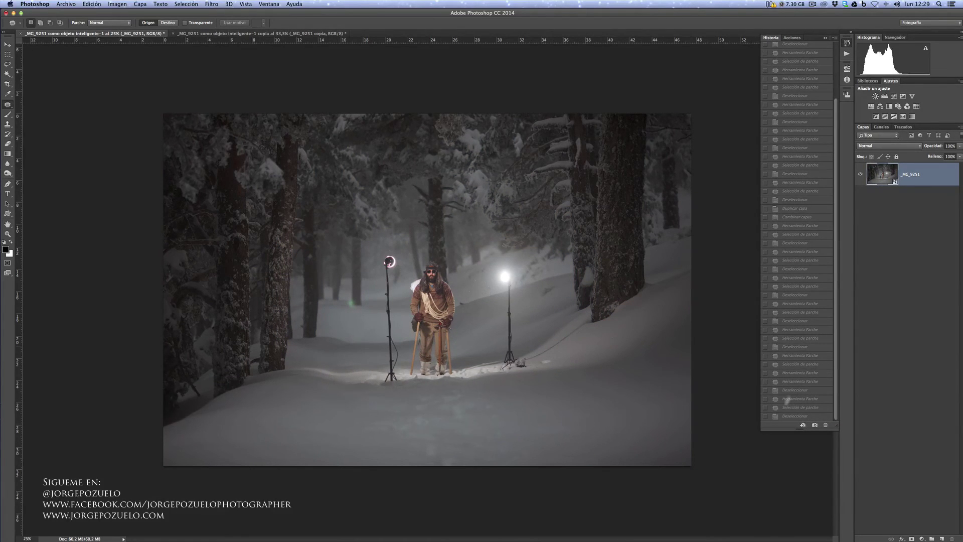
left_click(784, 415)
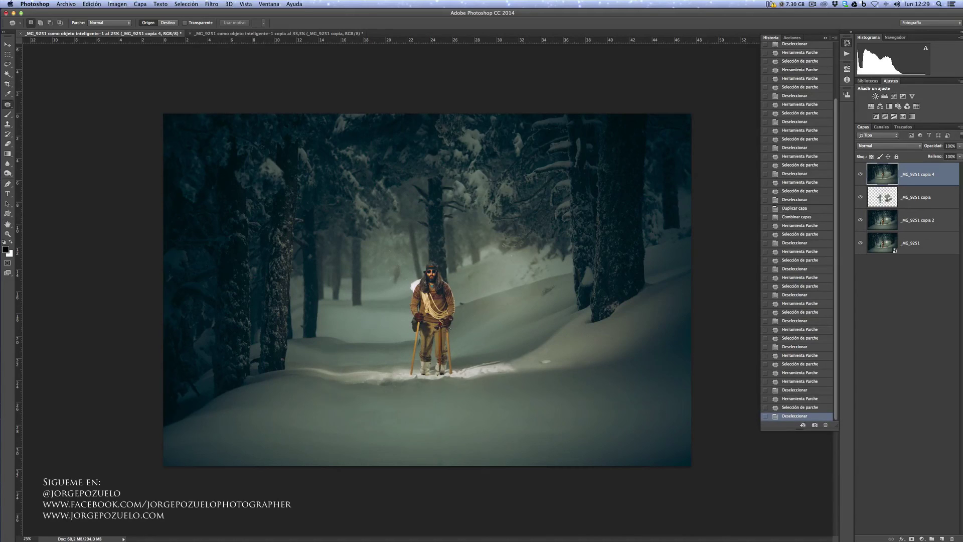
left_click(846, 43)
key("super+plus")
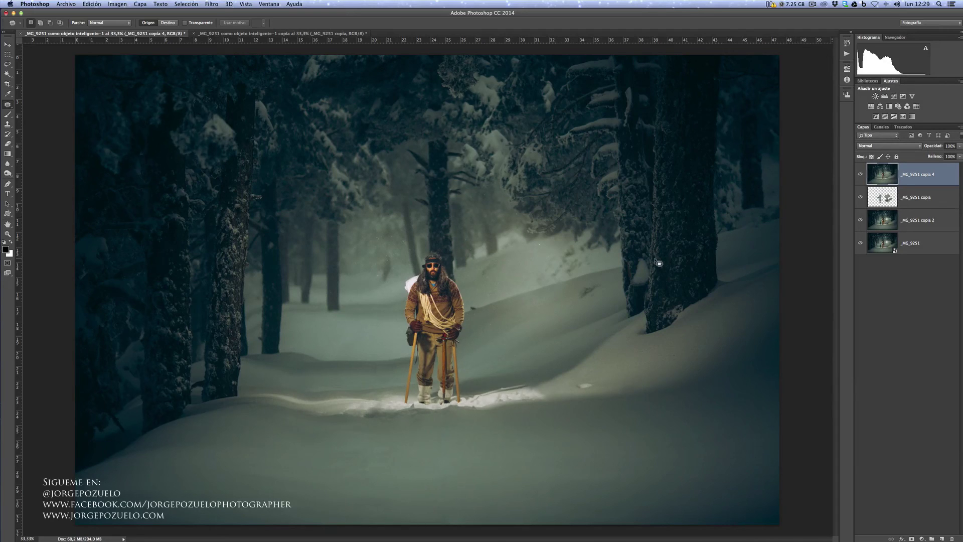
key("super+minus")
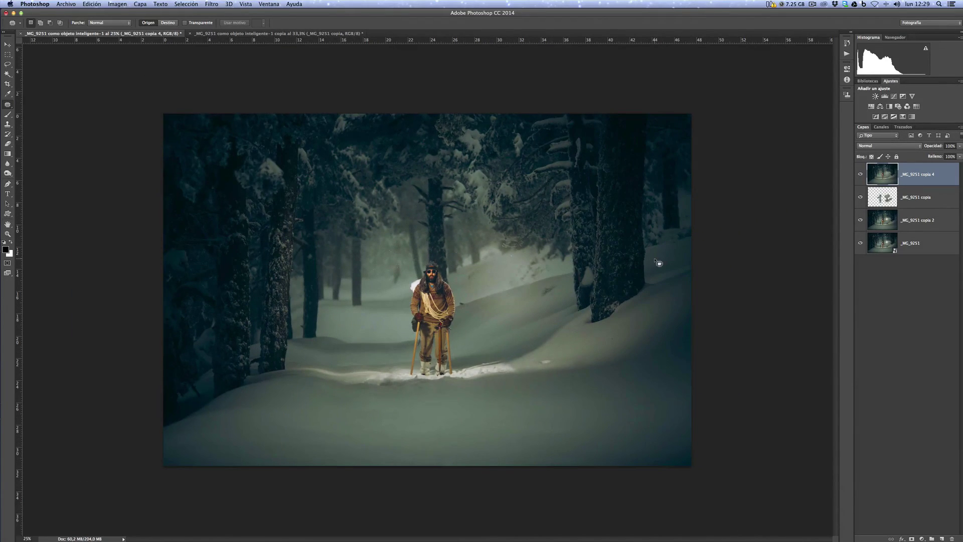